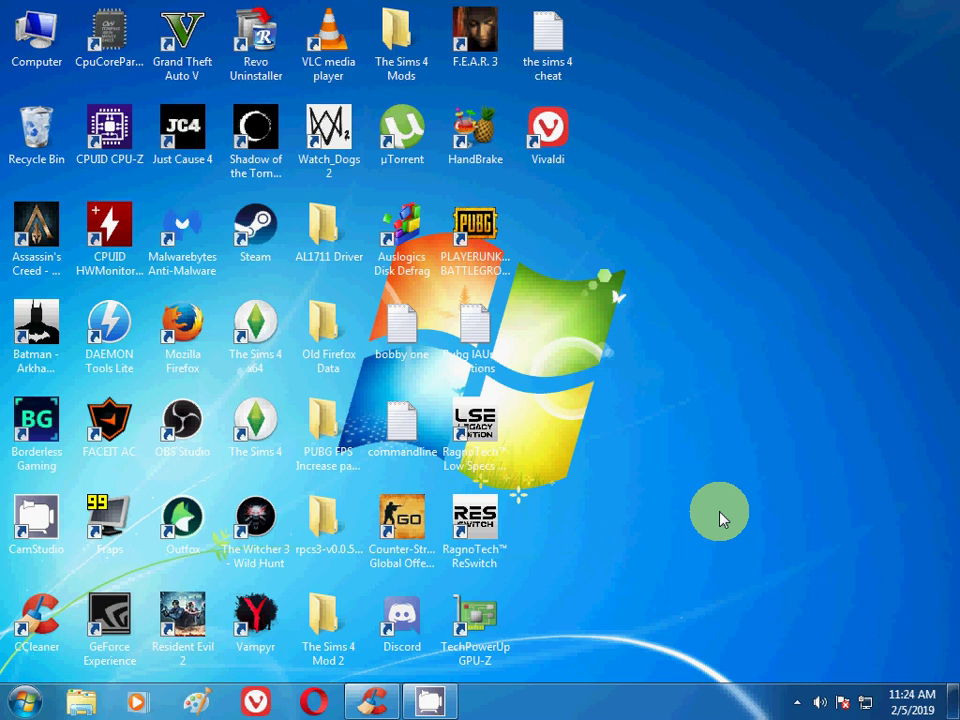
Step: Open CCleaner and examine the Windows cleaning options, from Internet Explorer through the System and Advanced groups
{"action": "left_click", "coordinate": [376, 696]}
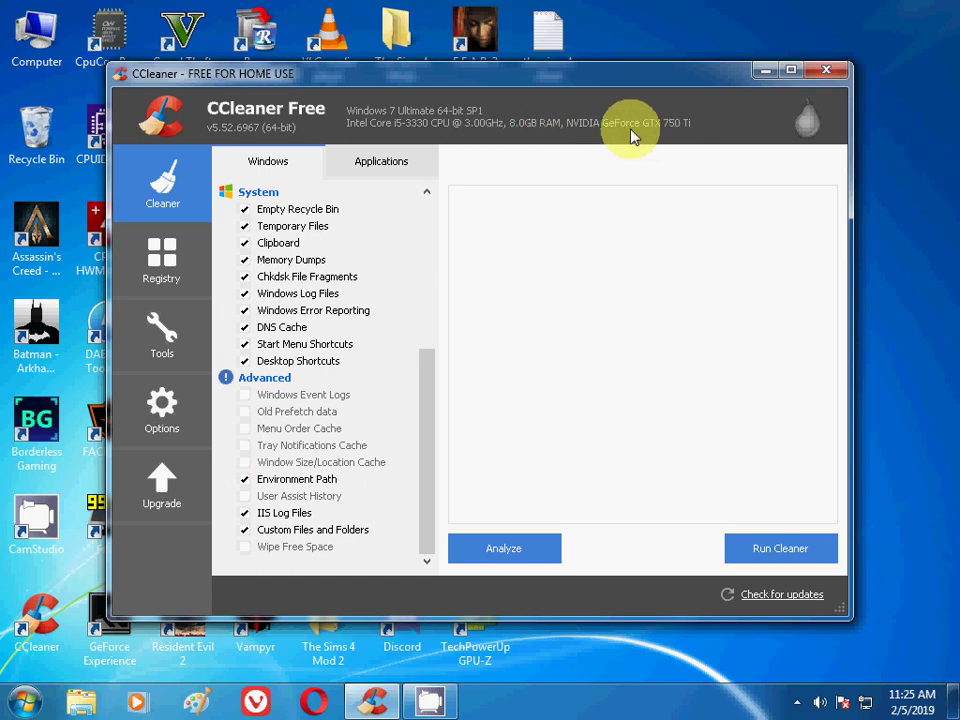
{"action": "left_click", "coordinate": [378, 170]}
{"action": "left_click", "coordinate": [292, 175]}
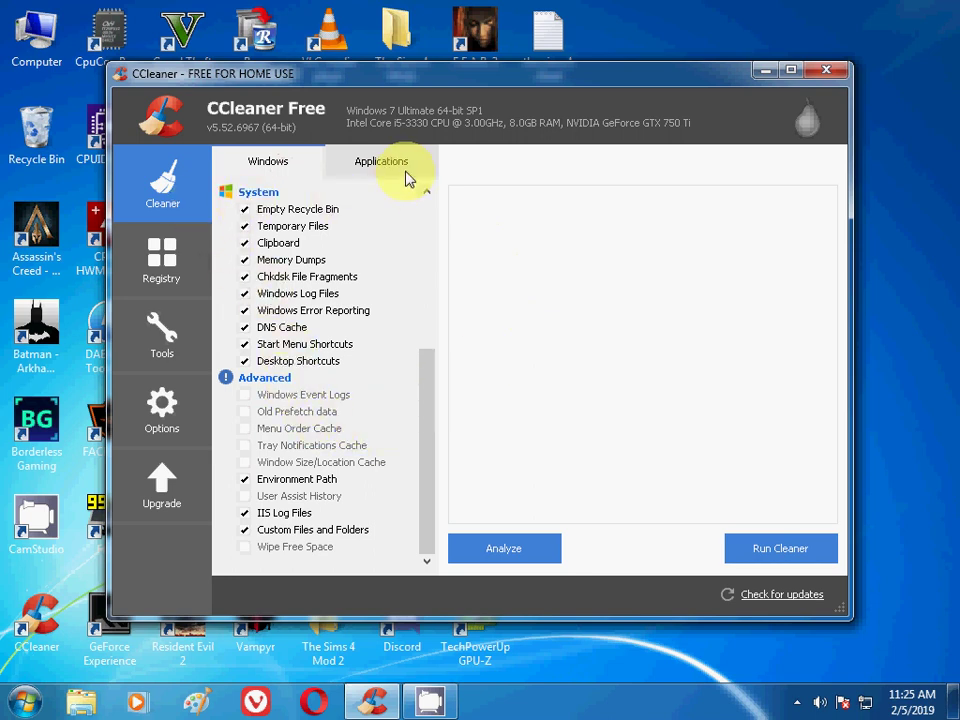
{"action": "left_click", "coordinate": [366, 170]}
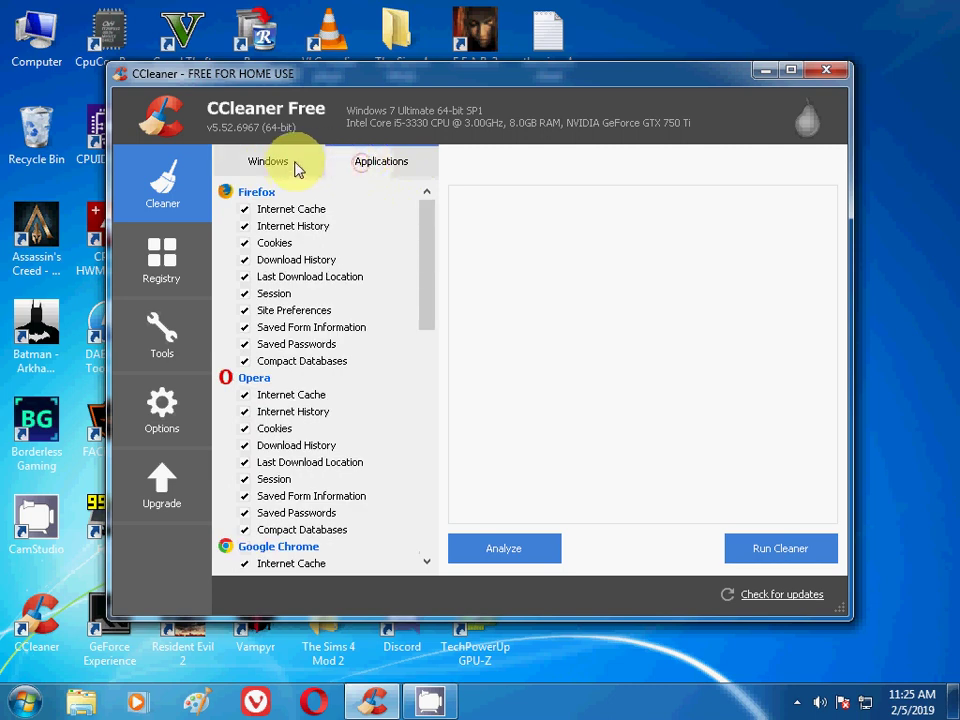
{"action": "left_click", "coordinate": [295, 166]}
{"action": "left_click_drag", "start_coordinate": [435, 355], "coordinate": [422, 190]}
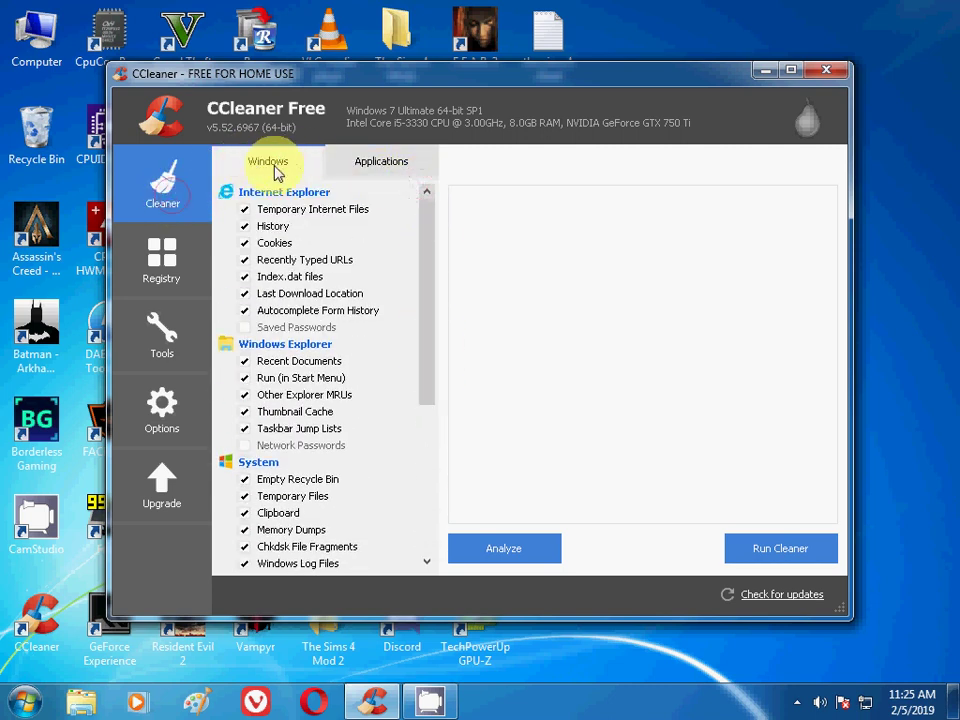
{"action": "left_click", "coordinate": [389, 168]}
{"action": "left_click", "coordinate": [290, 166]}
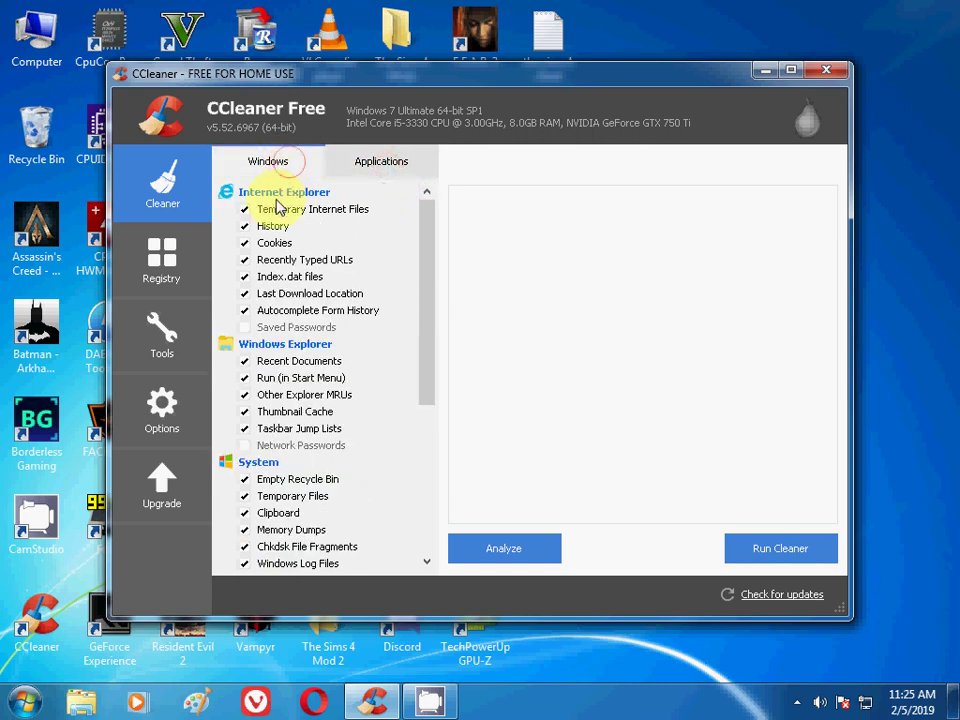
{"action": "left_click_drag", "start_coordinate": [420, 262], "coordinate": [432, 200]}
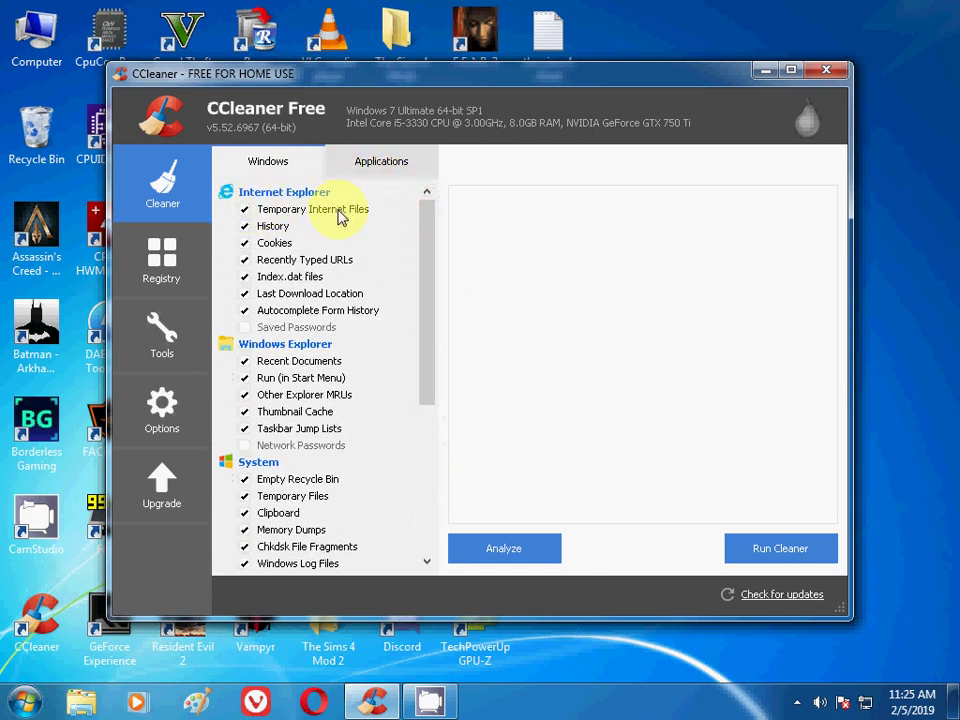
{"action": "left_click_drag", "start_coordinate": [431, 296], "coordinate": [430, 330]}
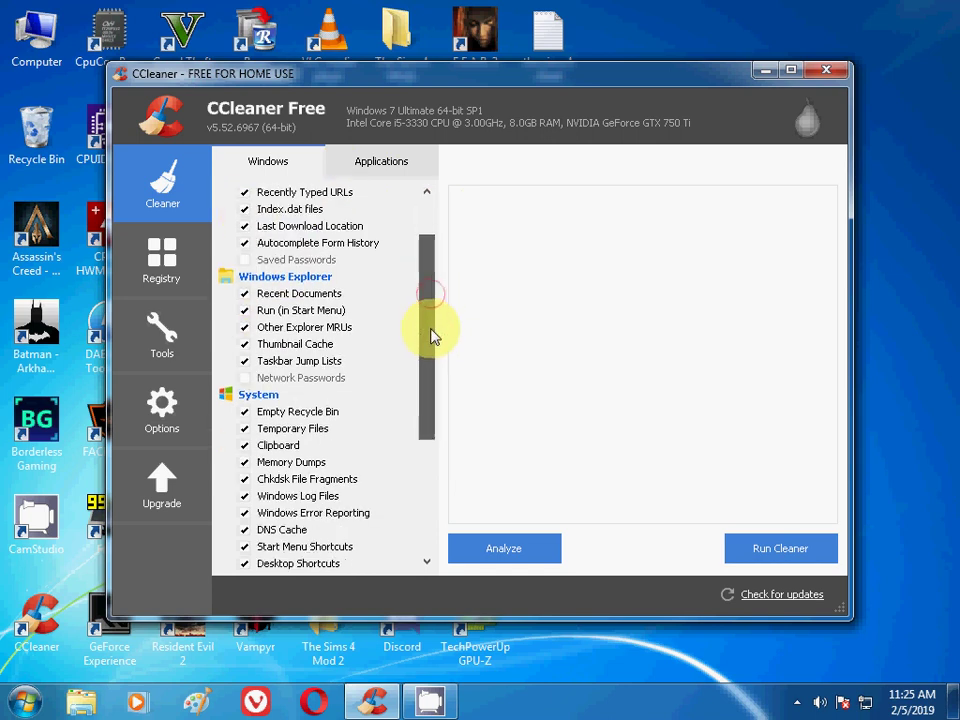
{"action": "left_click_drag", "start_coordinate": [430, 388], "coordinate": [430, 421]}
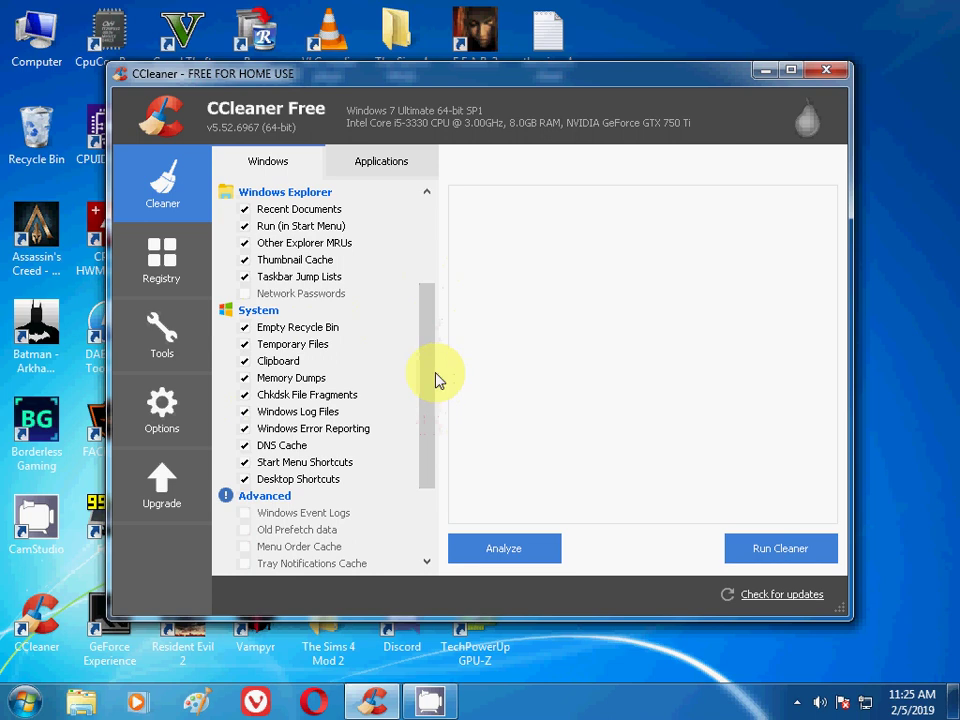
{"action": "left_click_drag", "start_coordinate": [433, 375], "coordinate": [435, 455]}
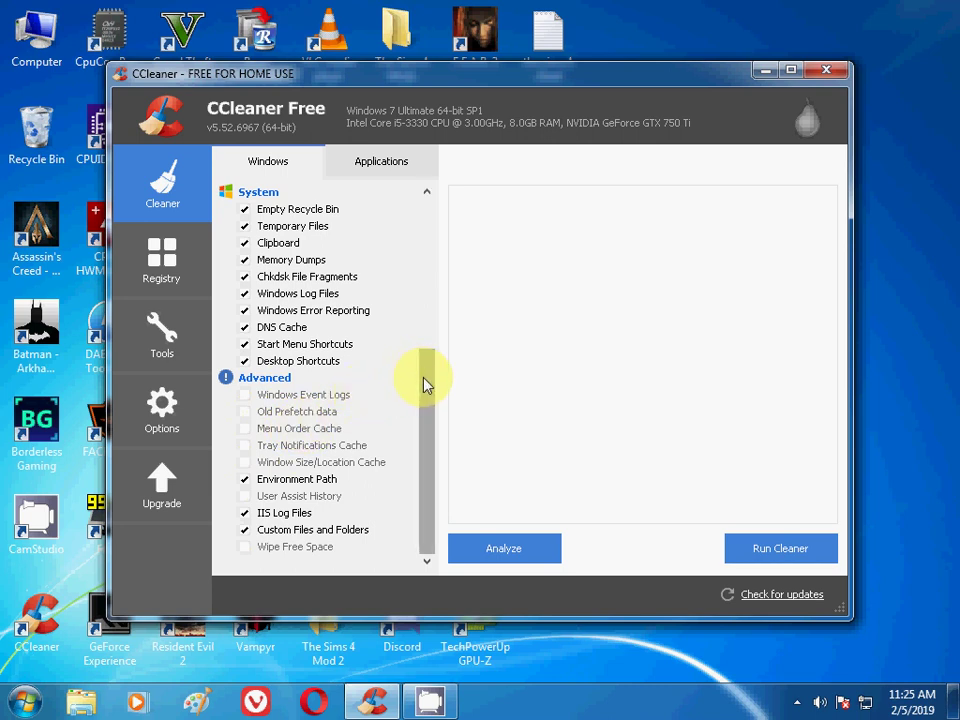
Step: Examine the cleaning options for installed applications, from Firefox through Utilities and Windows, and recheck the System and Advanced items
{"action": "left_click", "coordinate": [376, 166]}
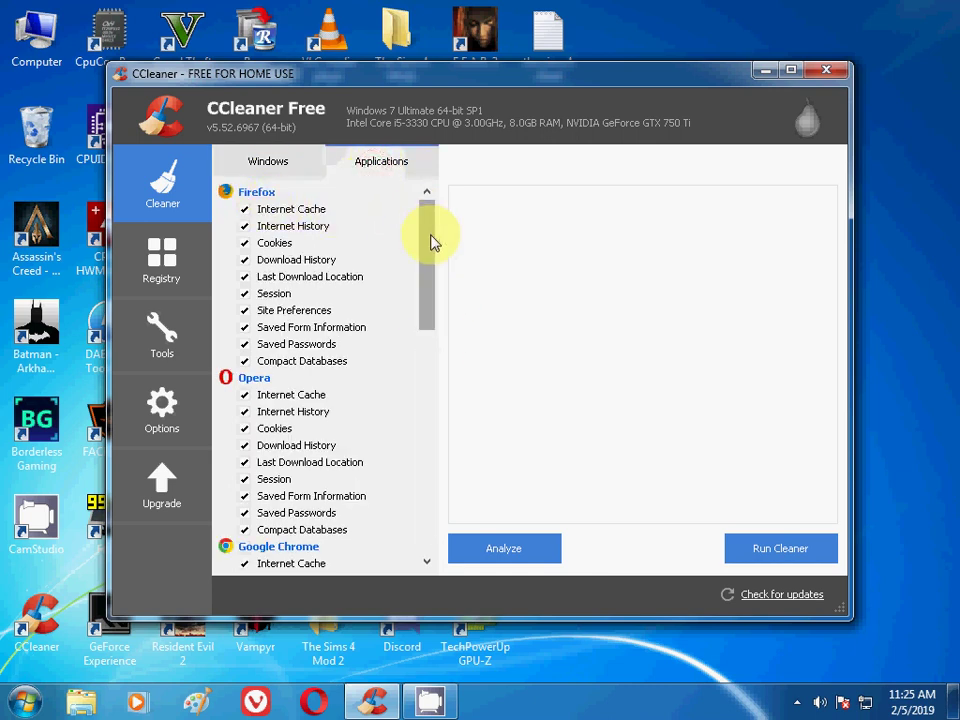
{"action": "left_click_drag", "start_coordinate": [431, 245], "coordinate": [437, 420]}
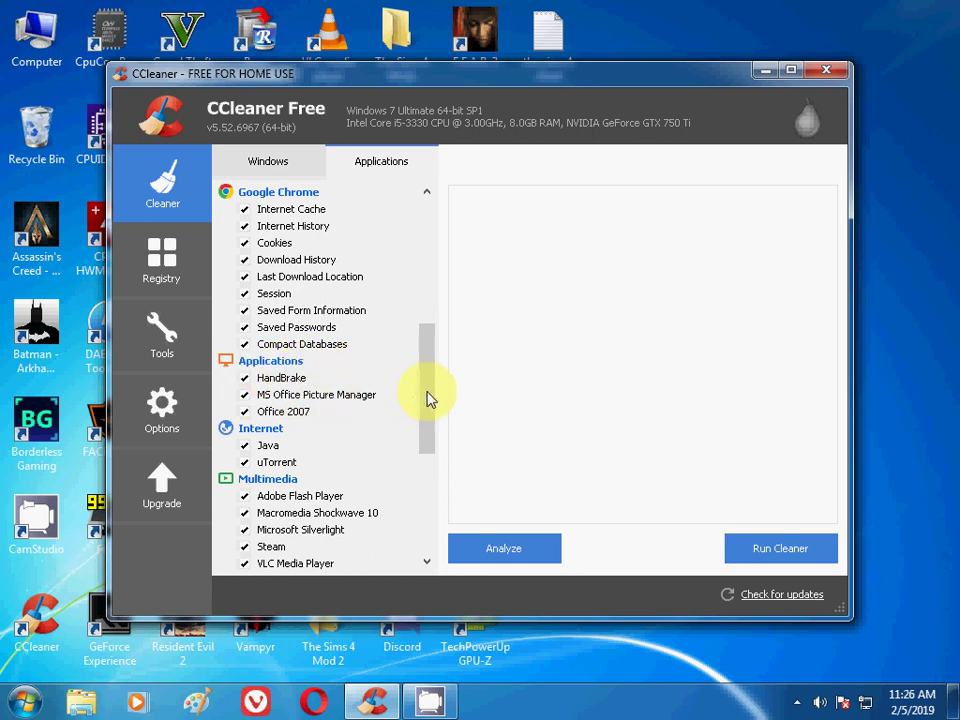
{"action": "left_click_drag", "start_coordinate": [428, 396], "coordinate": [433, 413]}
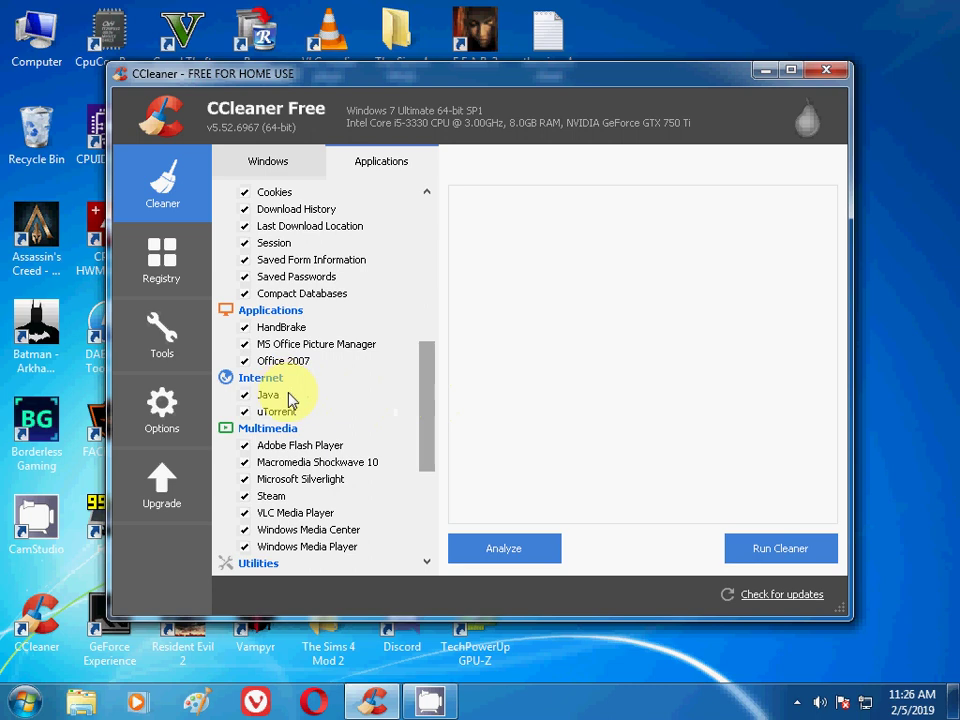
{"action": "left_click_drag", "start_coordinate": [429, 389], "coordinate": [435, 446]}
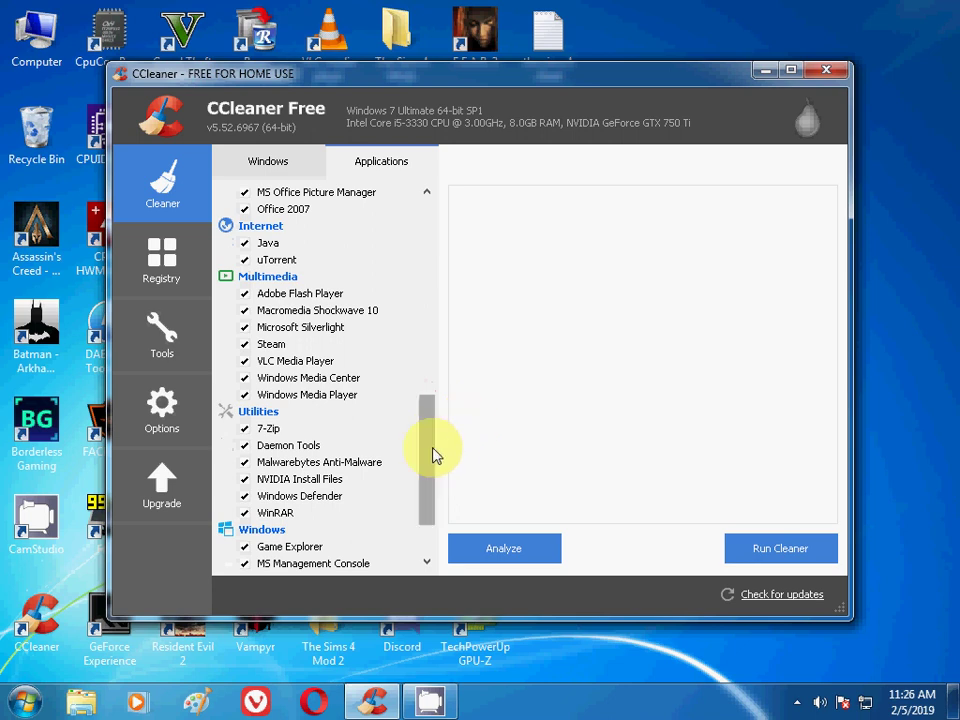
{"action": "left_click_drag", "start_coordinate": [435, 450], "coordinate": [422, 202]}
{"action": "left_click", "coordinate": [303, 174]}
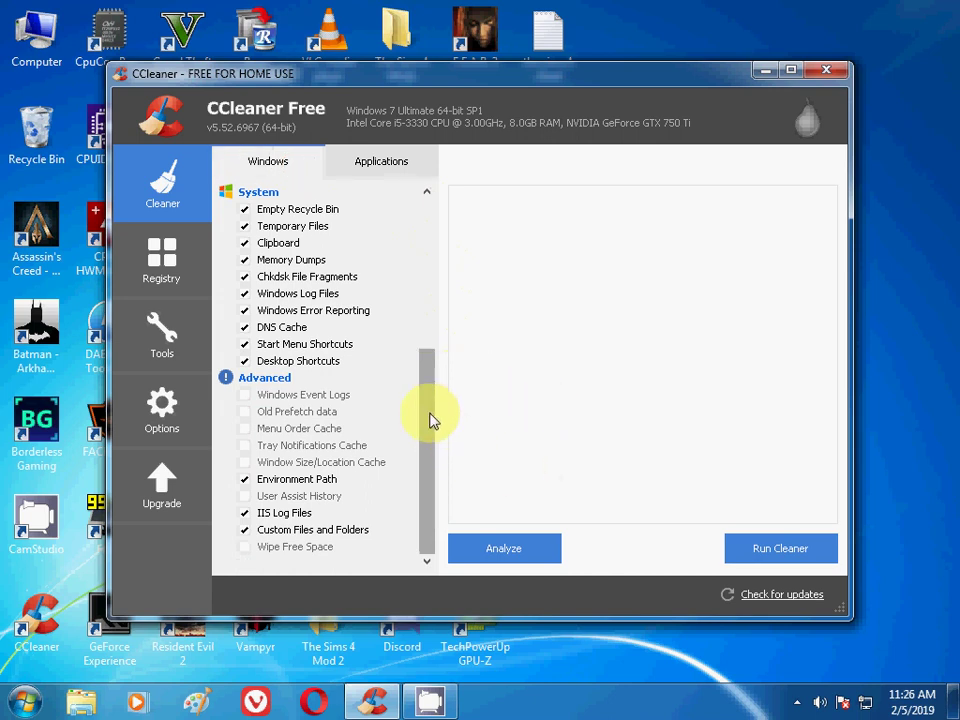
{"action": "left_click_drag", "start_coordinate": [430, 420], "coordinate": [429, 480]}
{"action": "left_click", "coordinate": [360, 163]}
{"action": "left_click_drag", "start_coordinate": [427, 268], "coordinate": [436, 510]}
Step: Analyze the selected Windows and application items and run the cleaner on them, agreeing to the file deletion
{"action": "left_click", "coordinate": [525, 550]}
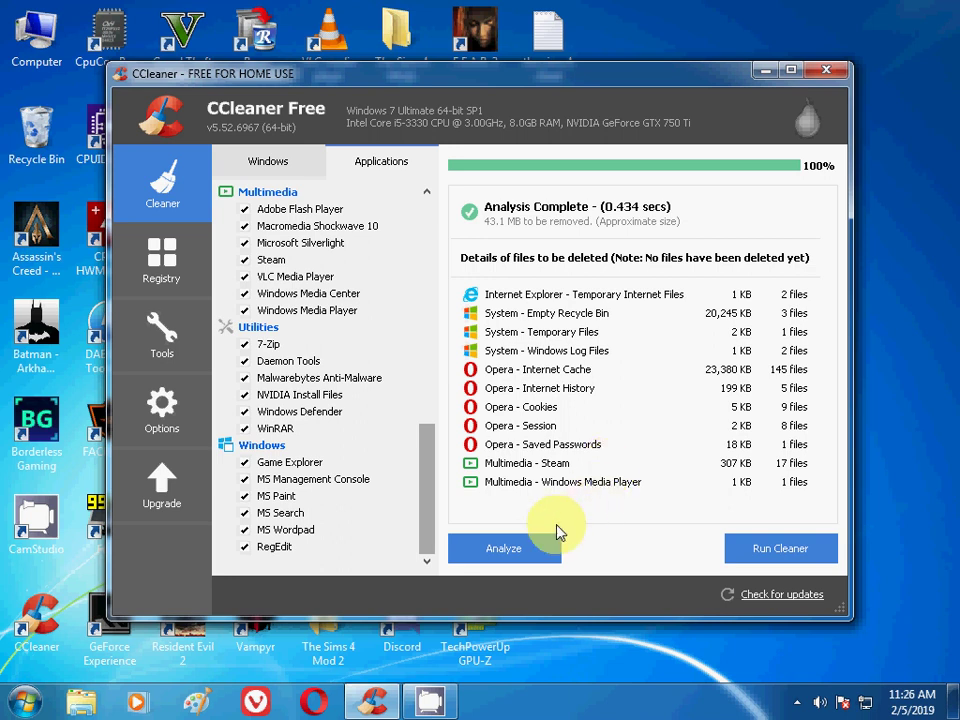
{"action": "left_click", "coordinate": [520, 556]}
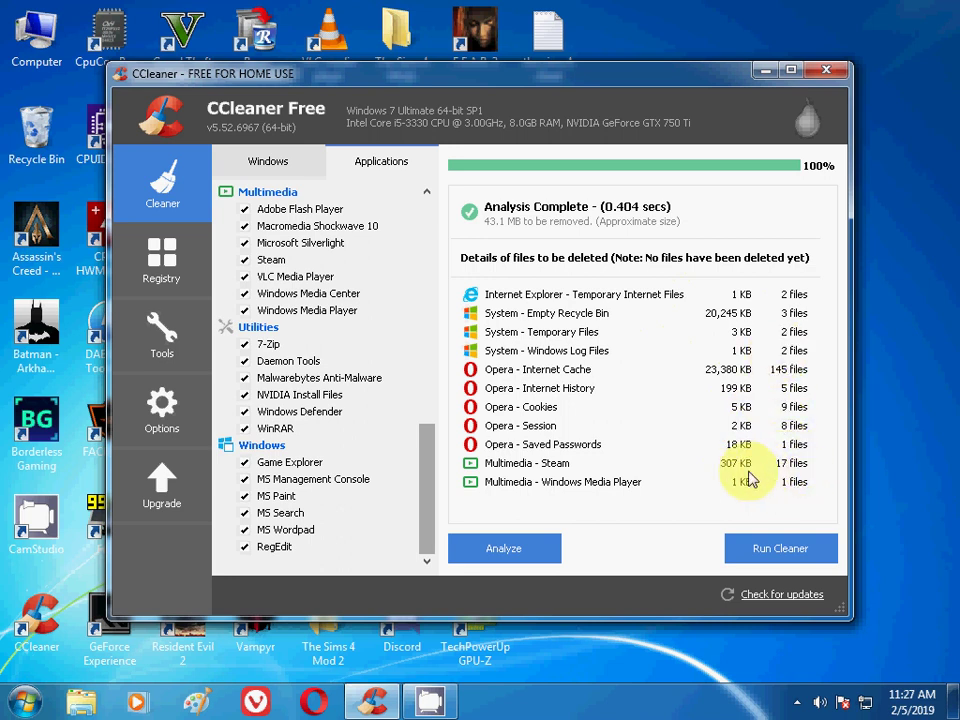
{"action": "left_click", "coordinate": [752, 562]}
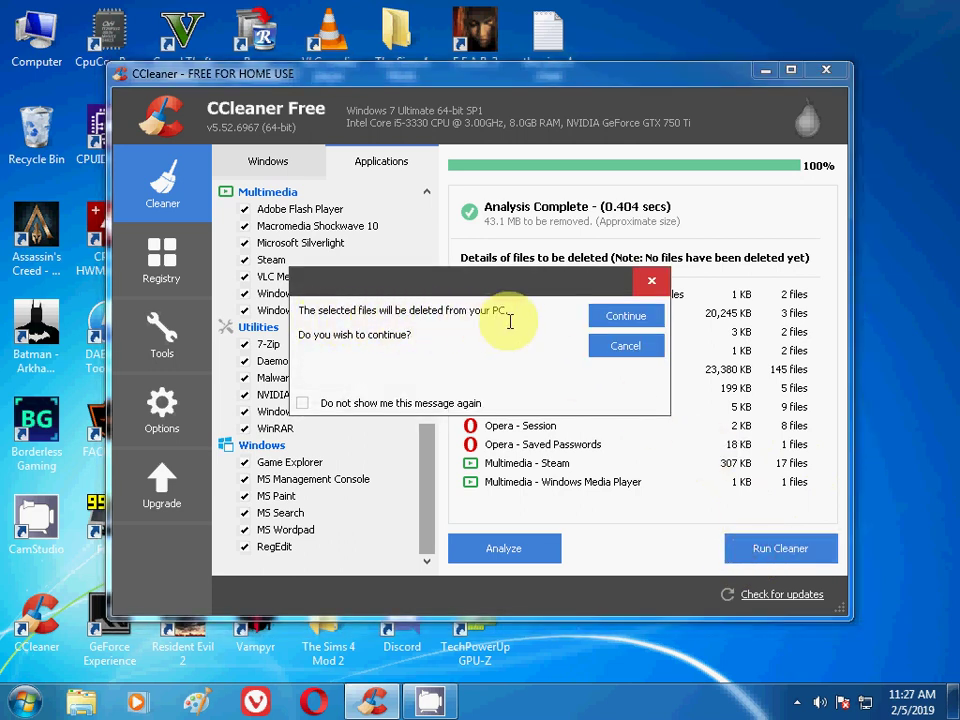
{"action": "left_click", "coordinate": [620, 322]}
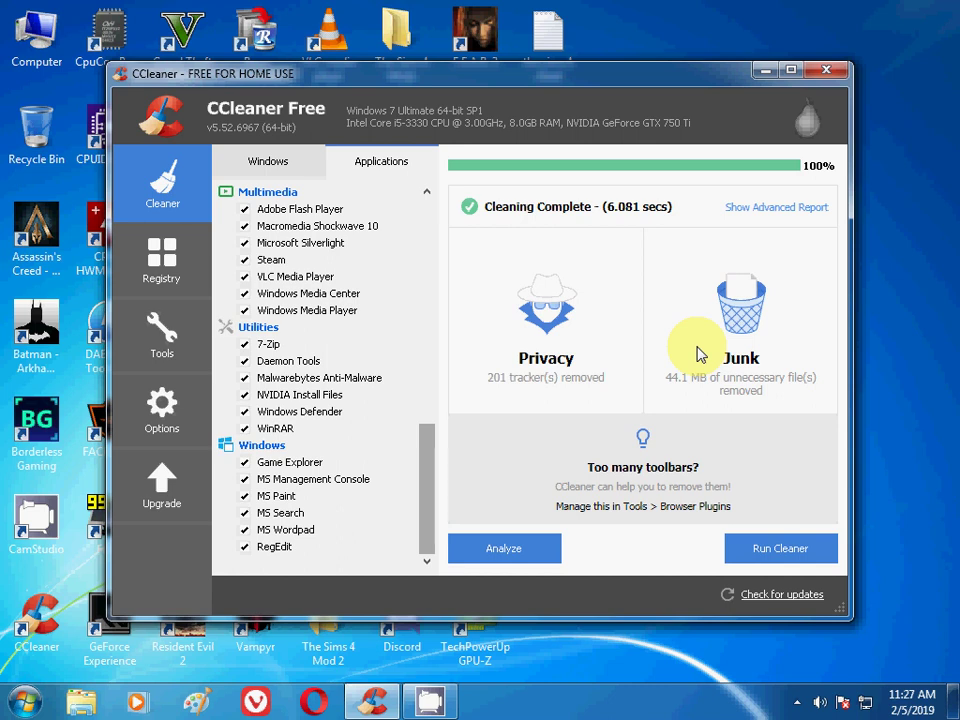
Step: Analyze the selected Windows and application items again to check for leftover junk files
{"action": "left_click", "coordinate": [303, 173]}
{"action": "left_click", "coordinate": [361, 170]}
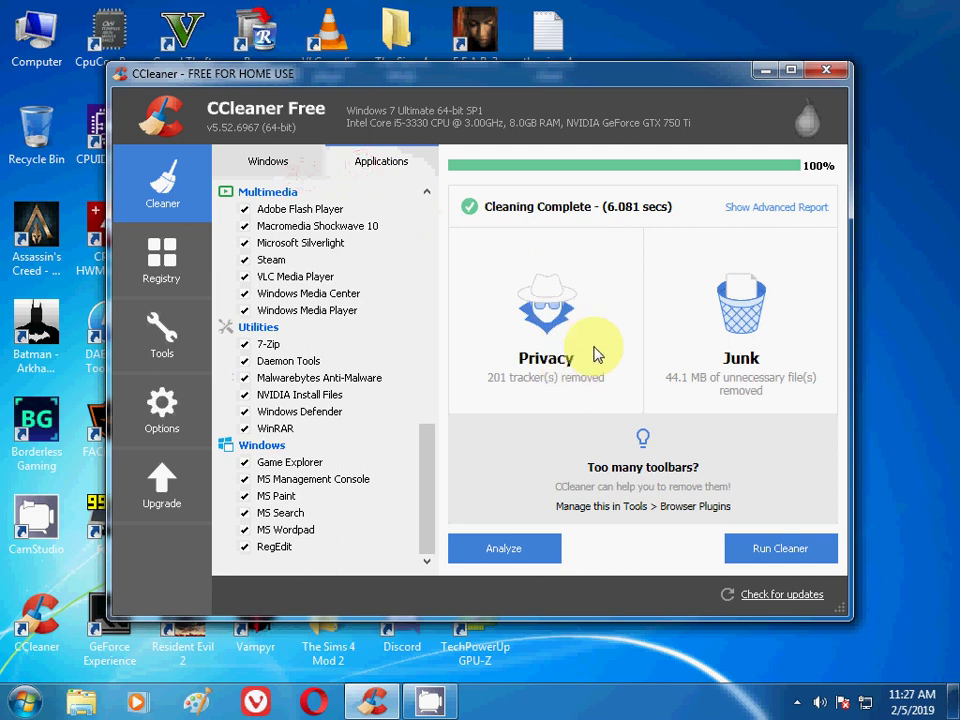
{"action": "left_click", "coordinate": [523, 552]}
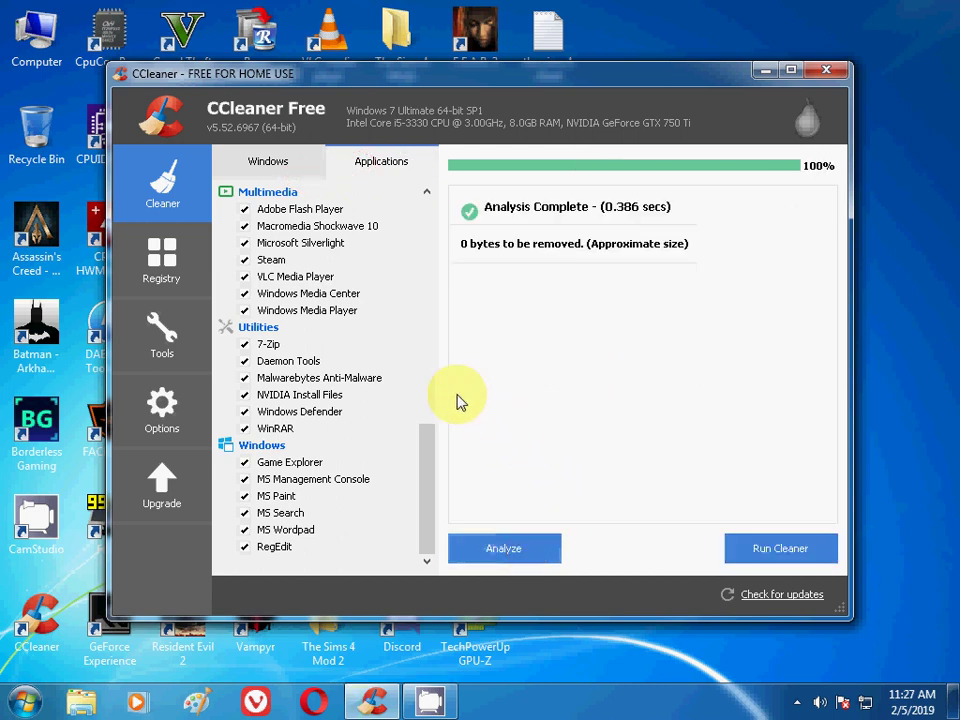
Step: Scan the registry for issues with all Registry Cleaner categories selected
{"action": "left_click", "coordinate": [268, 161]}
{"action": "left_click", "coordinate": [163, 250]}
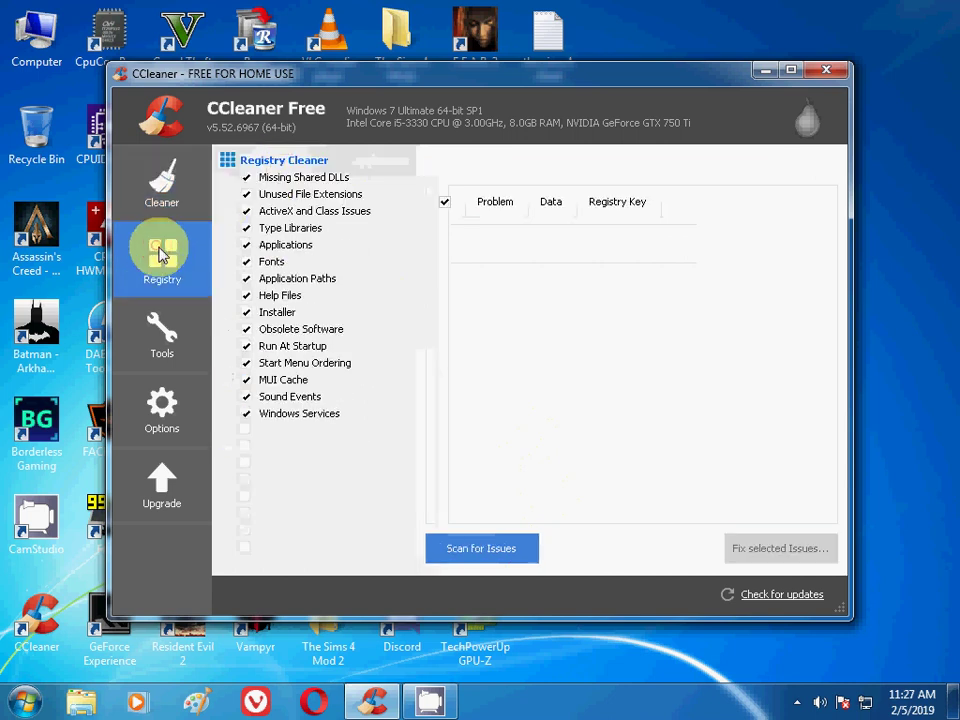
{"action": "left_click", "coordinate": [157, 189]}
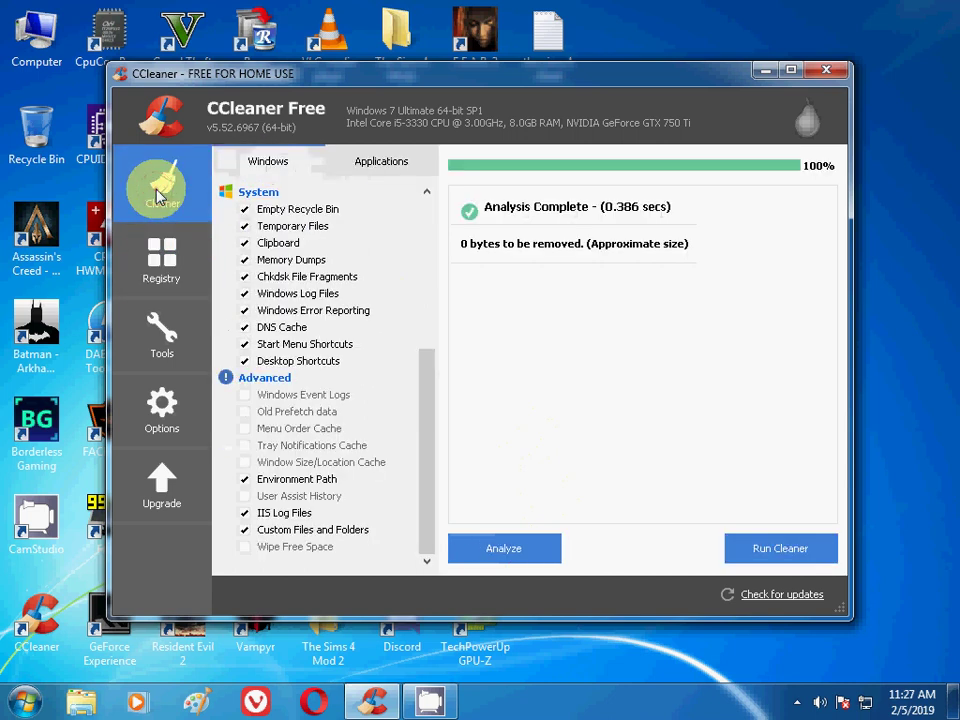
{"action": "left_click", "coordinate": [170, 262]}
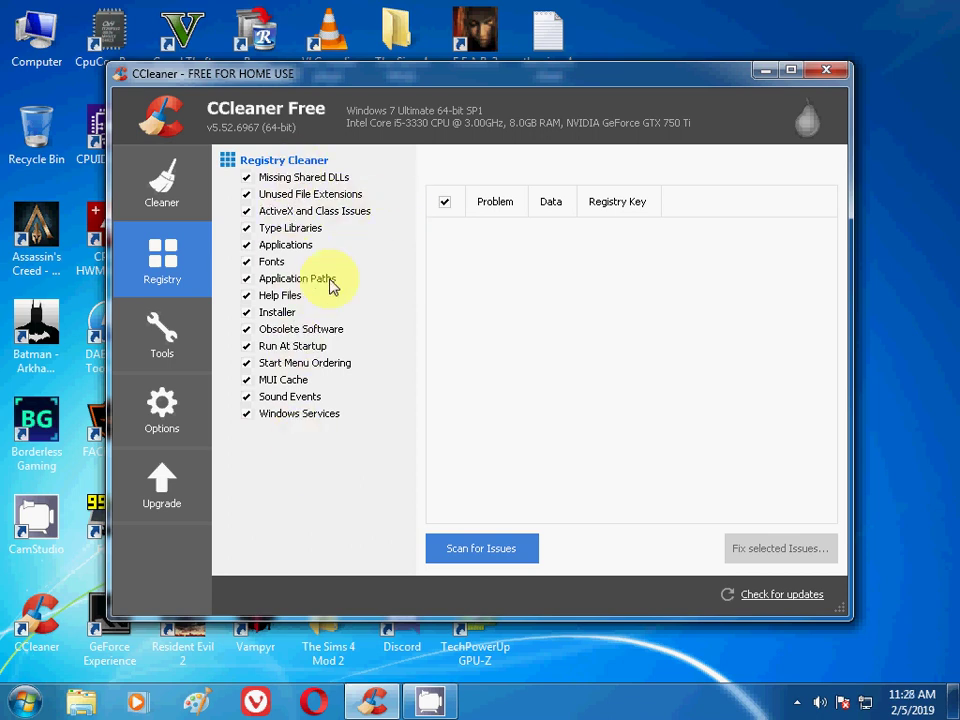
{"action": "left_click", "coordinate": [493, 556]}
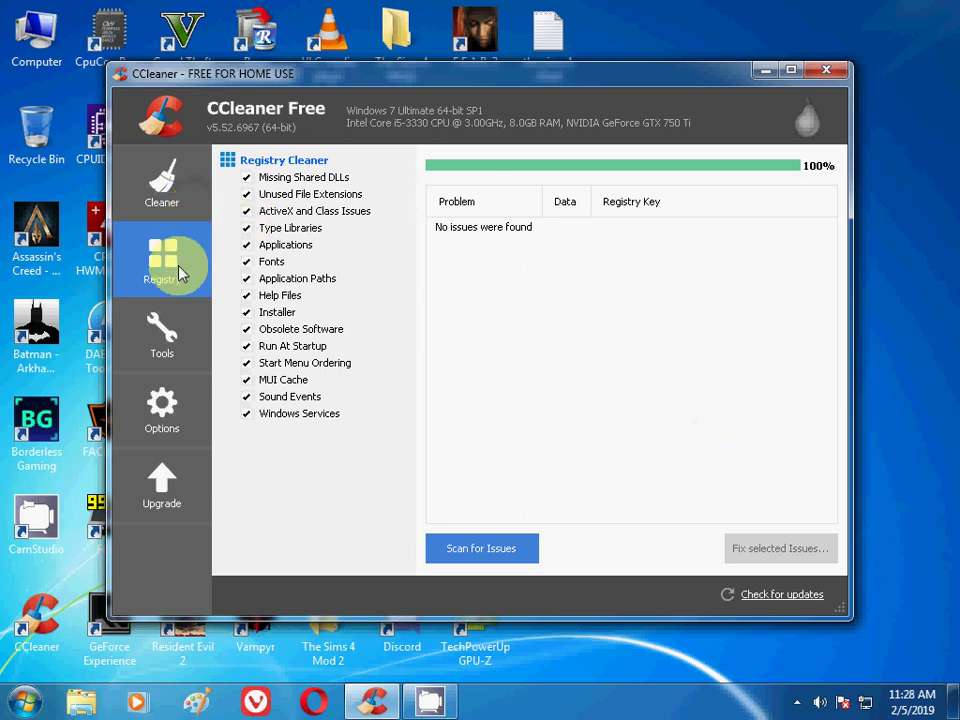
Step: Examine the list of installed programs in the Uninstall tool
{"action": "left_click", "coordinate": [182, 326]}
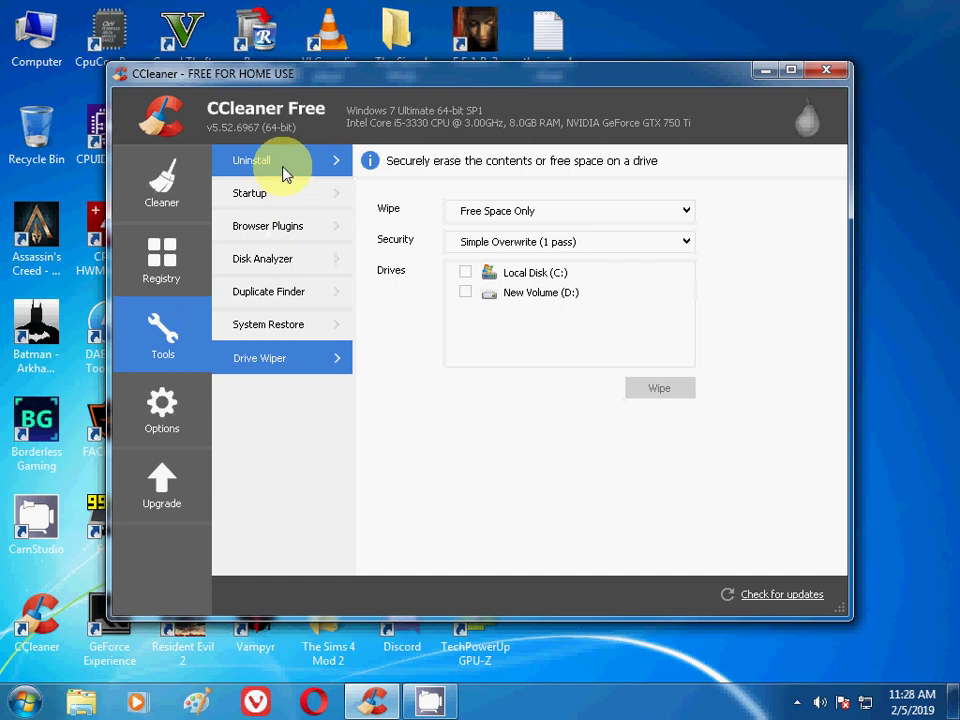
{"action": "left_click", "coordinate": [282, 175]}
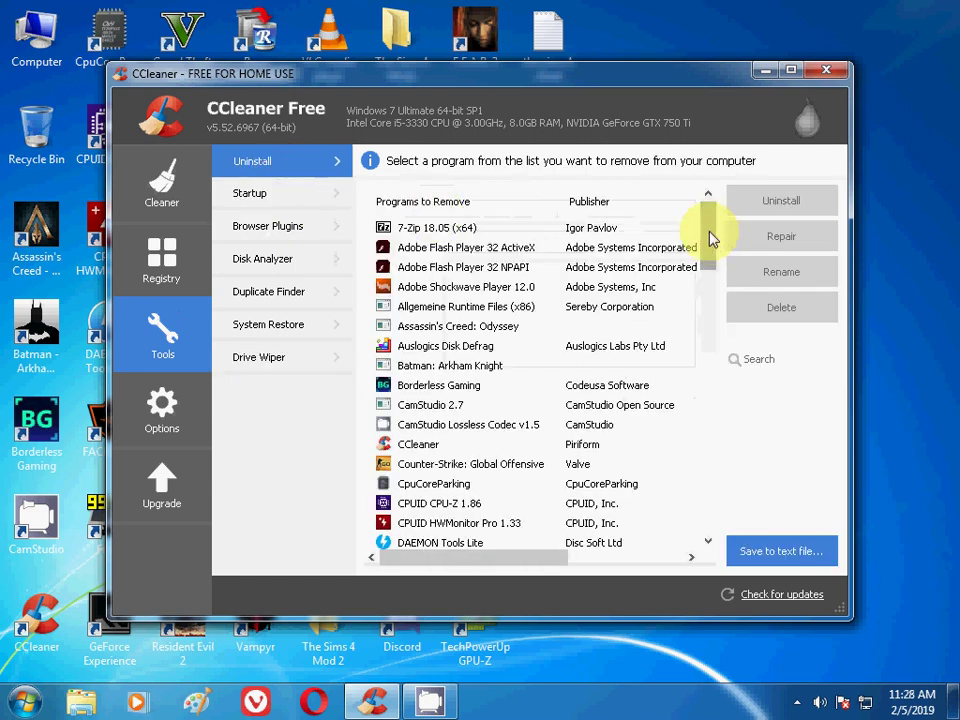
{"action": "left_click_drag", "start_coordinate": [709, 229], "coordinate": [687, 228]}
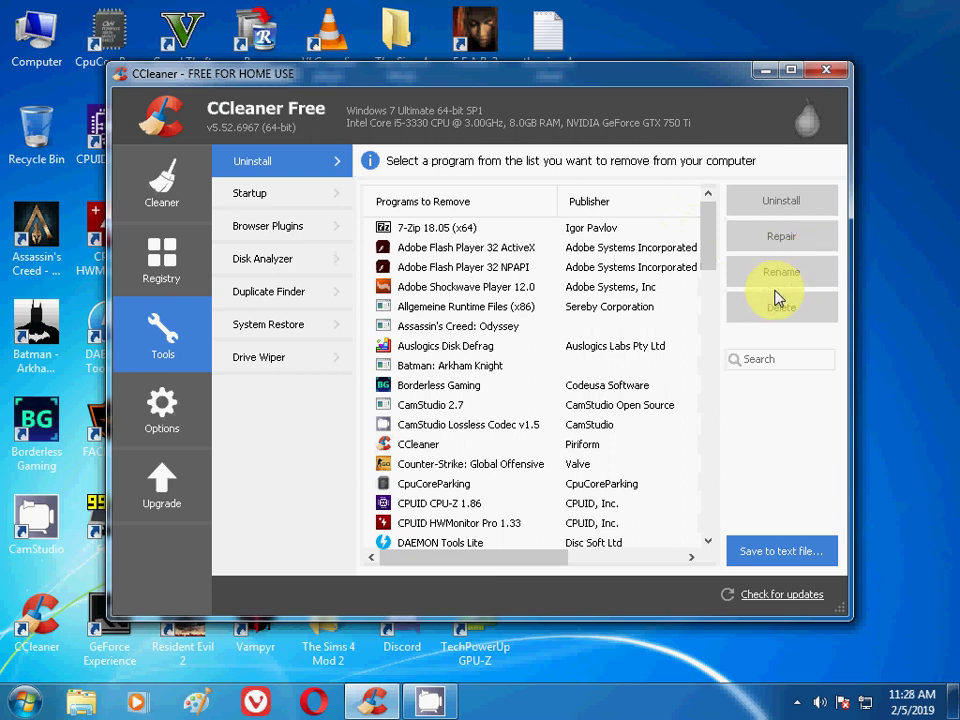
{"action": "left_click_drag", "start_coordinate": [708, 238], "coordinate": [723, 220]}
Step: Examine the Startup tool's entries for Windows, scheduled tasks and the context menu
{"action": "left_click", "coordinate": [287, 197]}
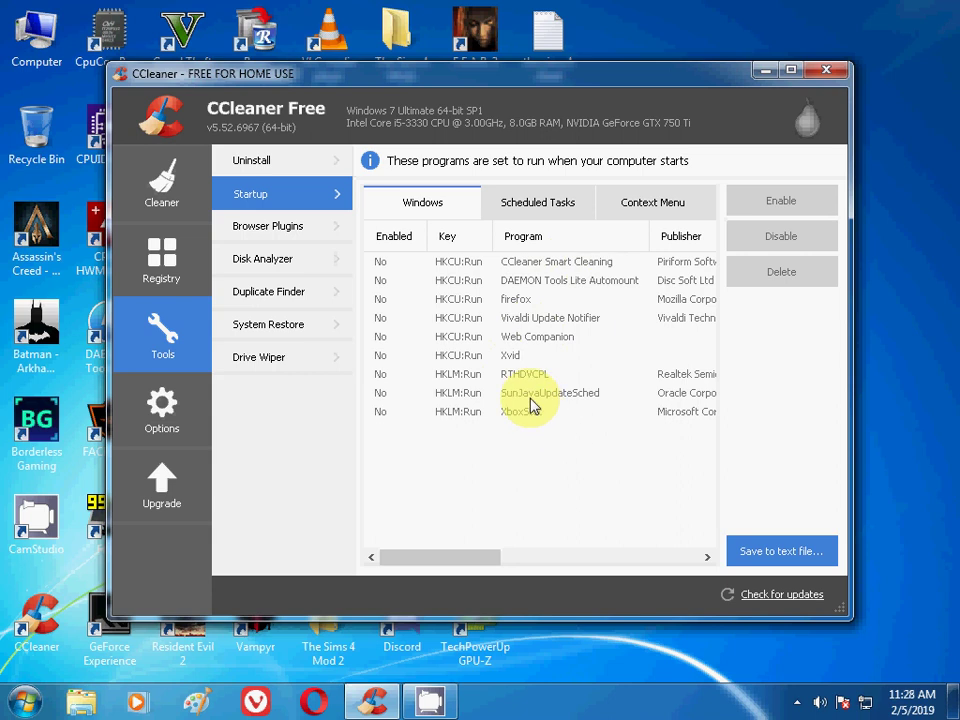
{"action": "left_click", "coordinate": [524, 211]}
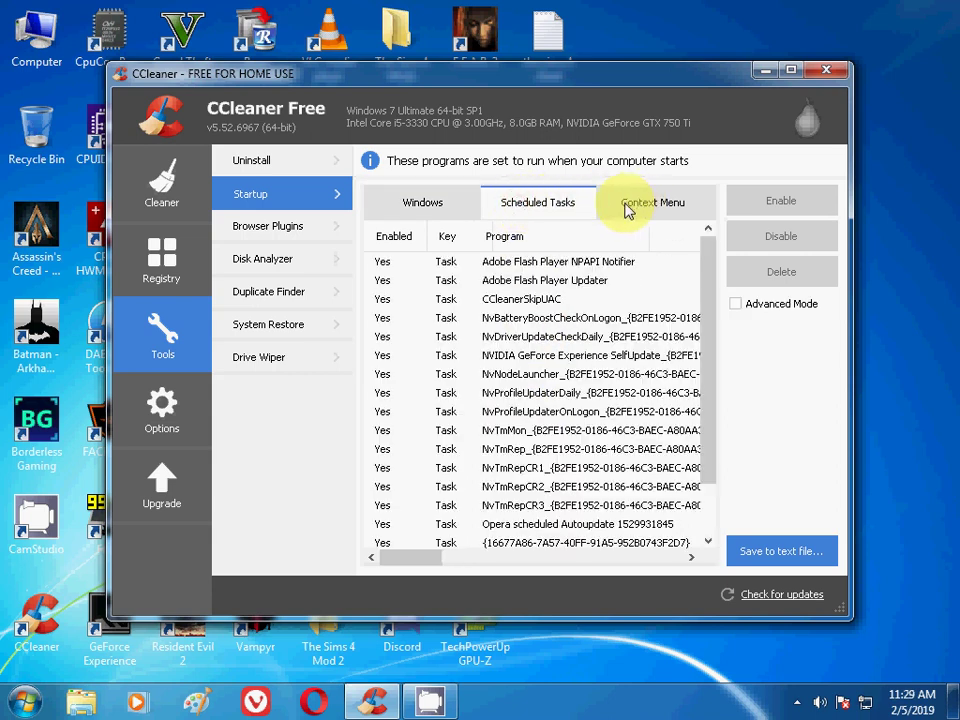
{"action": "left_click", "coordinate": [428, 206]}
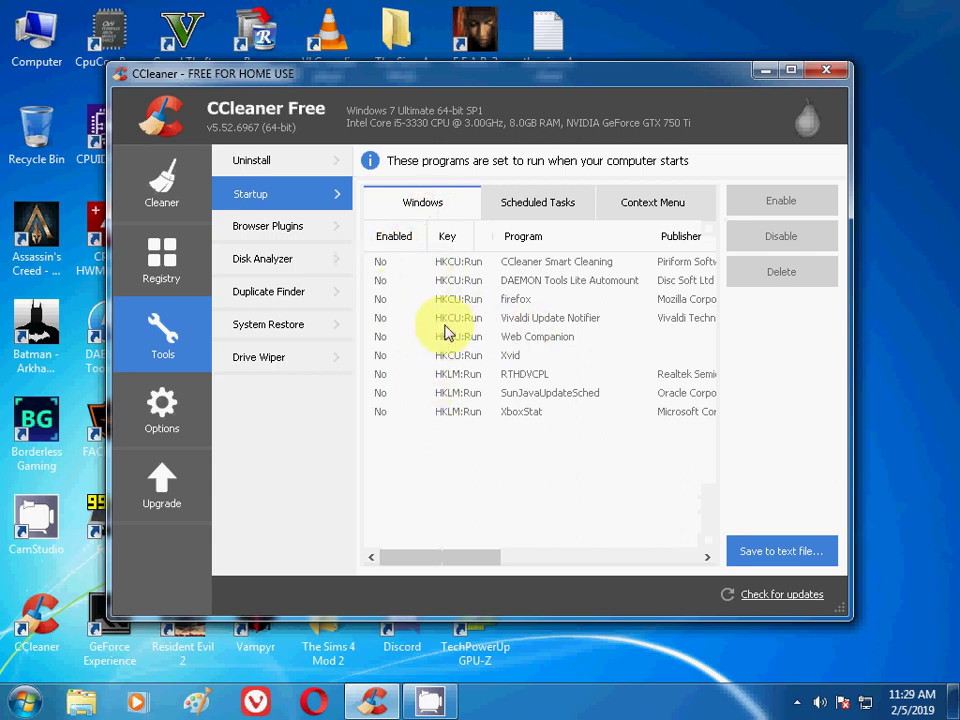
{"action": "left_click", "coordinate": [537, 202]}
{"action": "mouse_move", "coordinate": [712, 279]}
{"action": "left_mouse_down"}
{"action": "mouse_move", "coordinate": [722, 411]}
{"action": "mouse_move", "coordinate": [705, 270]}
{"action": "left_mouse_up"}
{"action": "left_click", "coordinate": [625, 207]}
{"action": "left_click", "coordinate": [546, 204]}
{"action": "left_click", "coordinate": [620, 212]}
{"action": "left_click", "coordinate": [440, 206]}
{"action": "left_click", "coordinate": [534, 208]}
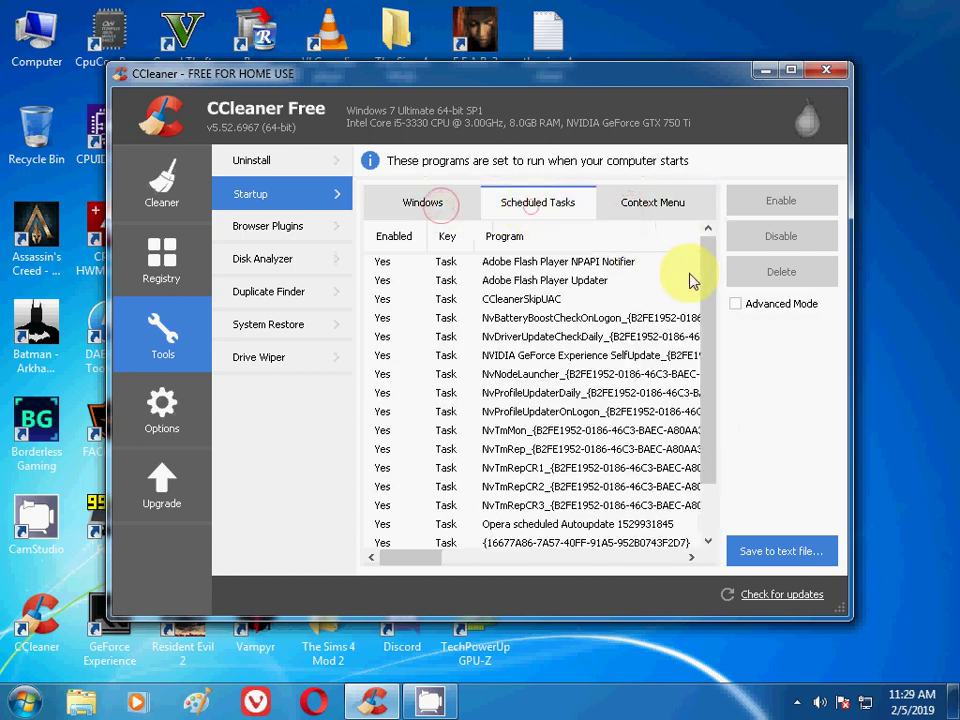
{"action": "left_click_drag", "start_coordinate": [716, 298], "coordinate": [705, 265]}
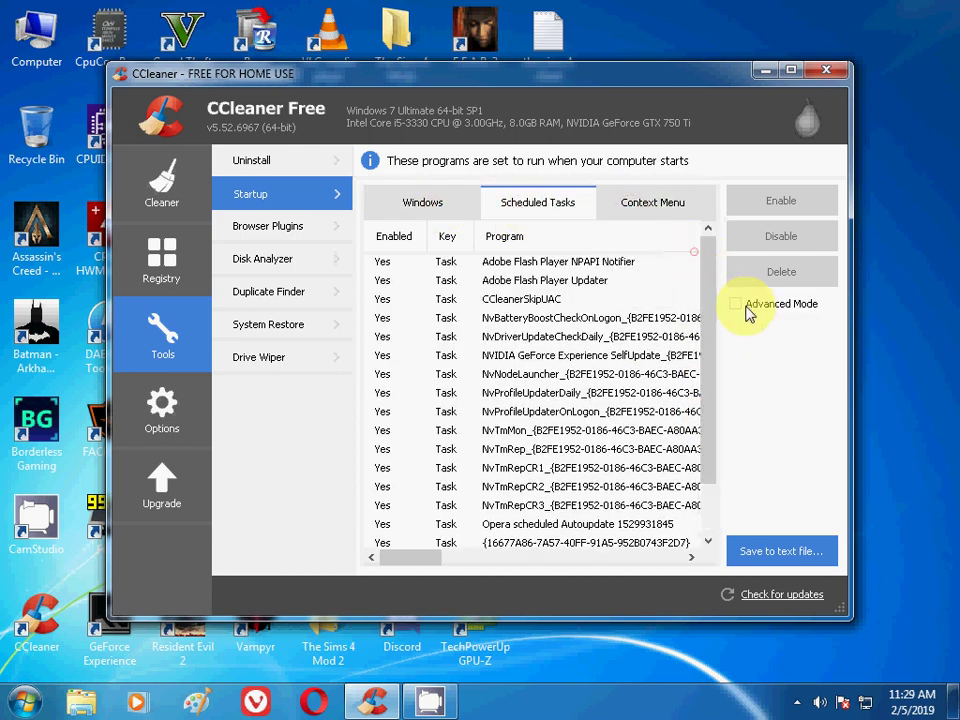
{"action": "left_click", "coordinate": [413, 200]}
Step: Examine the Internet Explorer browser plugins and open the Disk Analyzer tool
{"action": "left_click", "coordinate": [300, 228]}
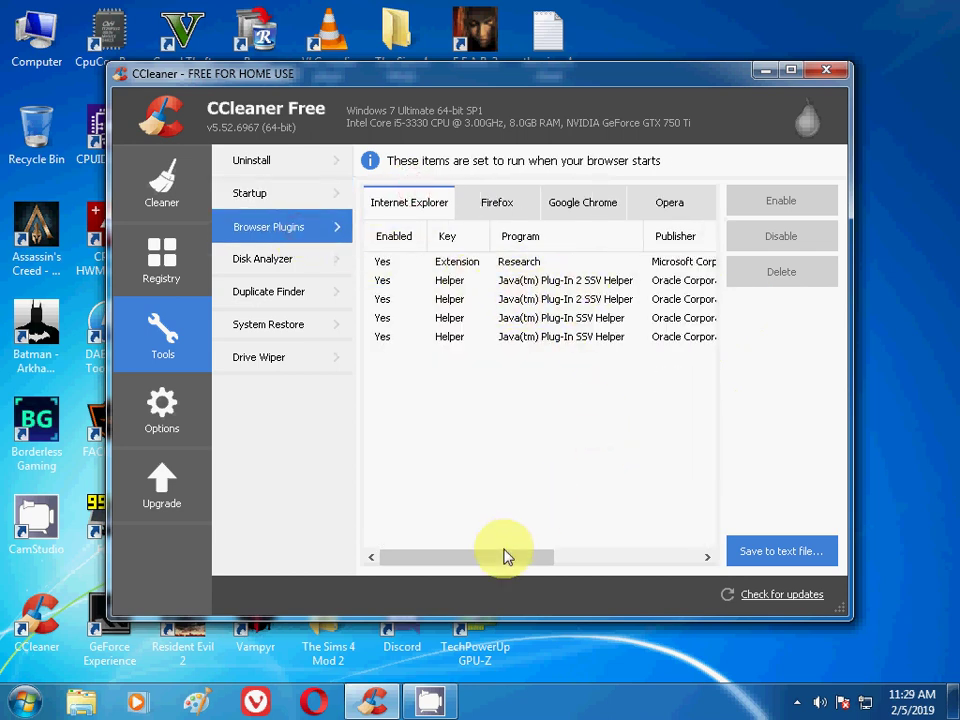
{"action": "left_click_drag", "start_coordinate": [508, 562], "coordinate": [450, 564]}
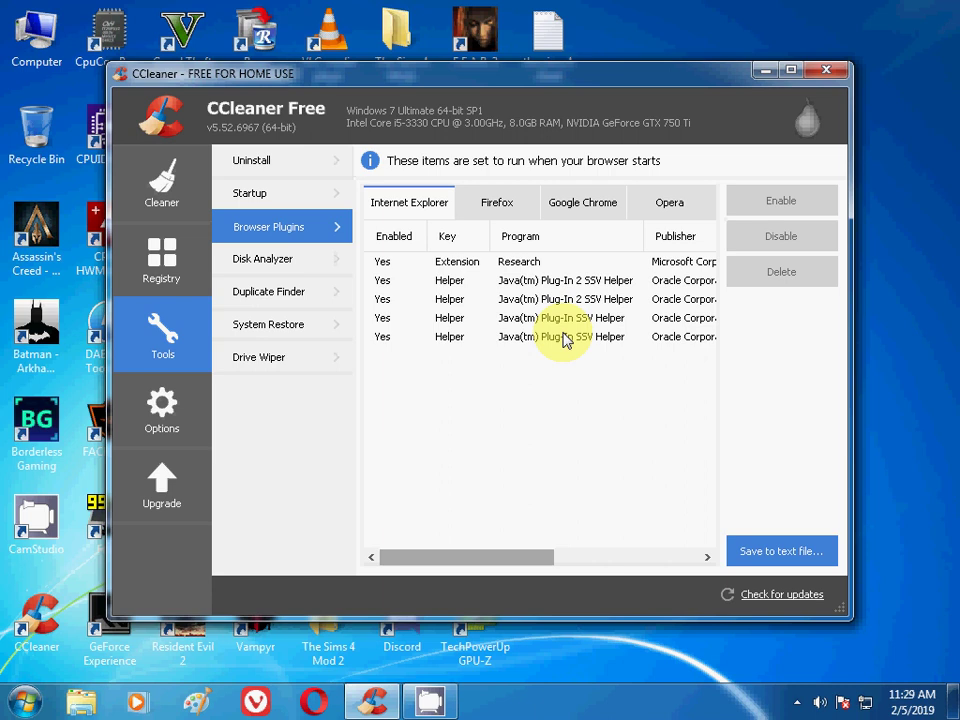
{"action": "left_click", "coordinate": [296, 264]}
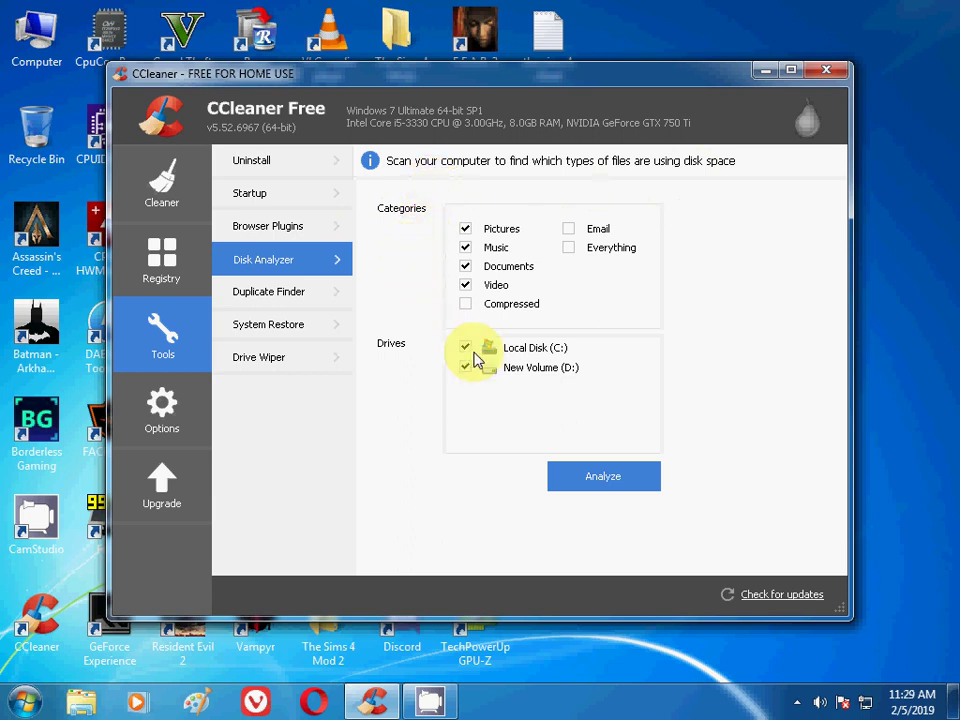
Step: Examine the Duplicate Finder, System Restore and Drive Wiper tools
{"action": "left_click", "coordinate": [277, 302]}
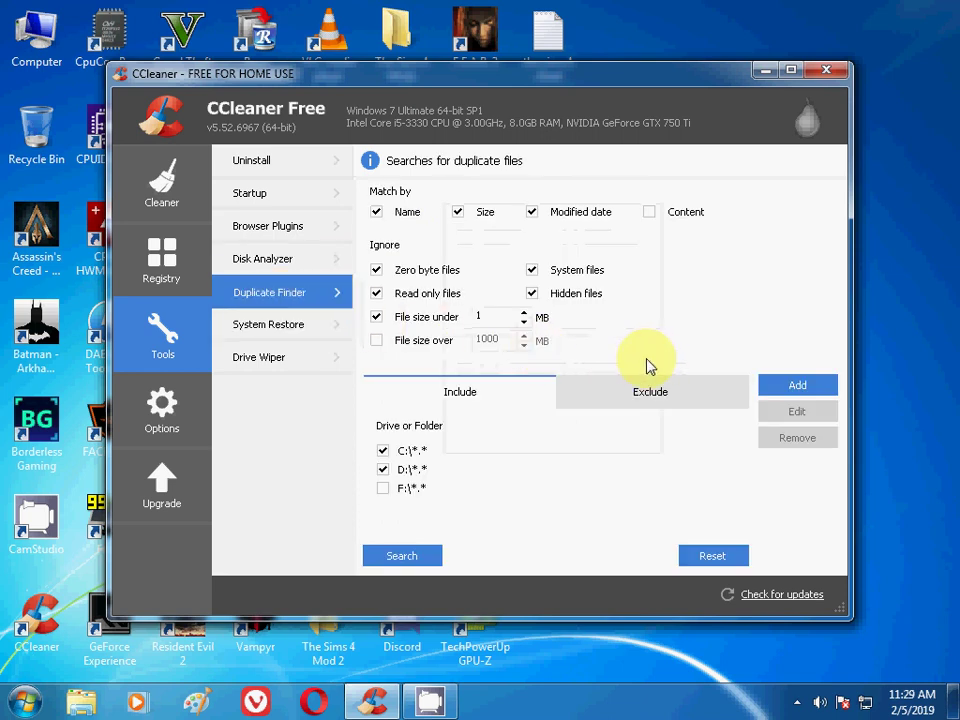
{"action": "left_click", "coordinate": [296, 332]}
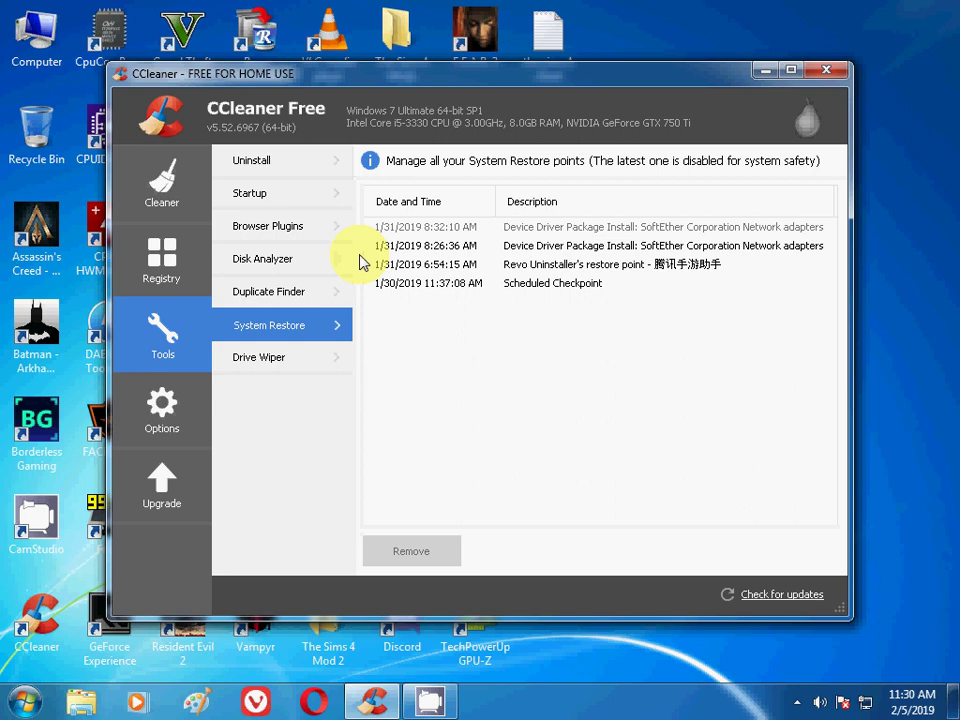
{"action": "left_click", "coordinate": [300, 374]}
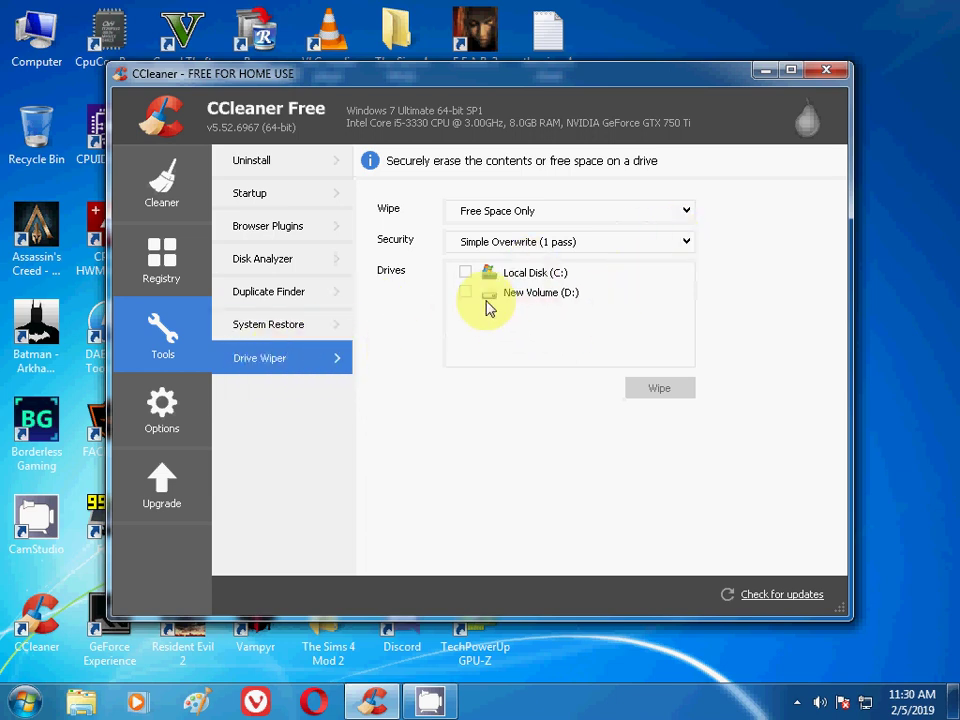
Step: Examine the basic settings, cookies, exclusions, scheduling and Smart Cleaning pages of the program options
{"action": "left_click", "coordinate": [158, 406]}
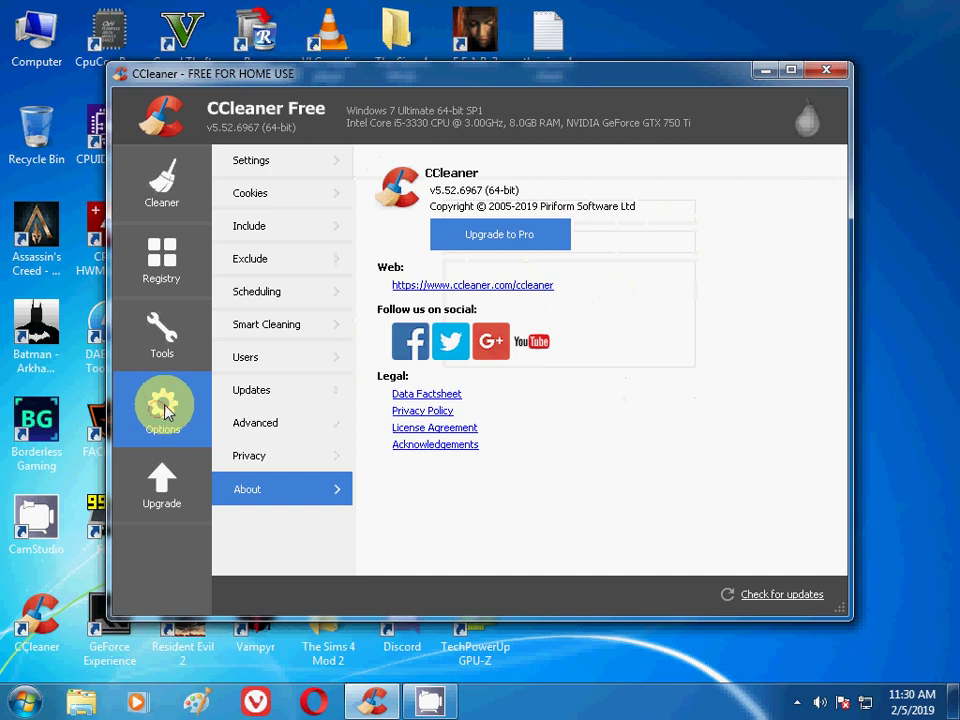
{"action": "left_click", "coordinate": [274, 161]}
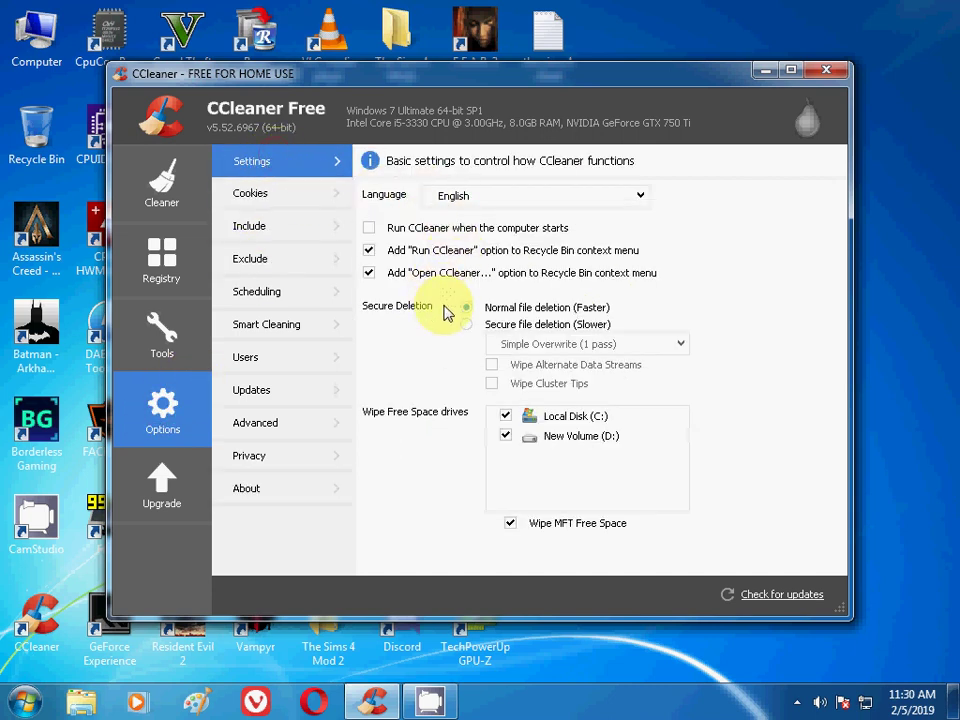
{"action": "left_click", "coordinate": [257, 196]}
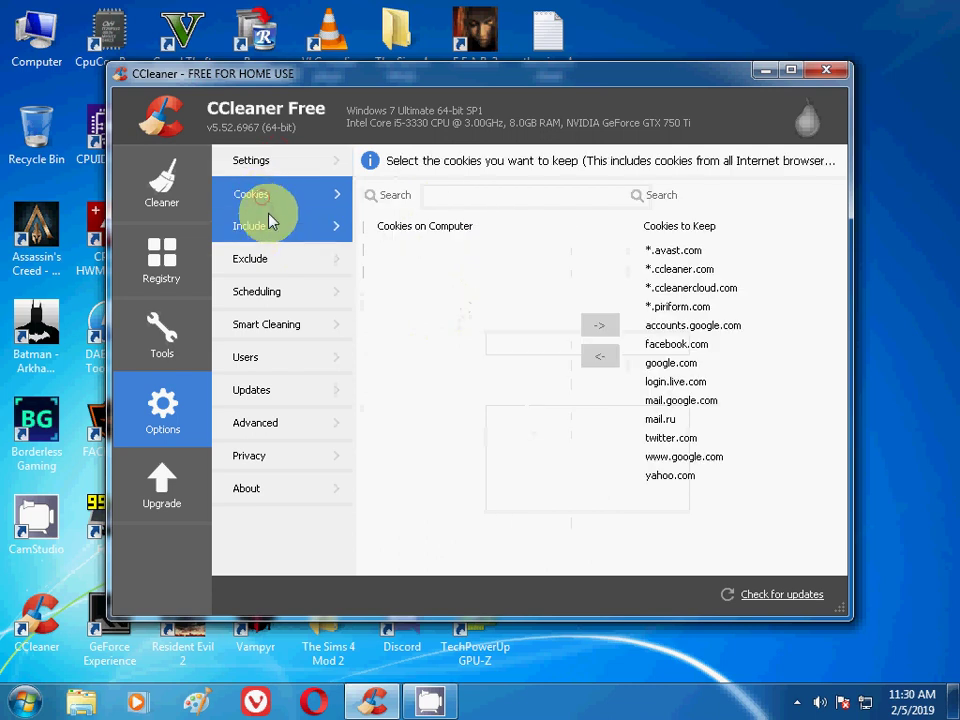
{"action": "left_click", "coordinate": [277, 268]}
{"action": "left_click", "coordinate": [280, 300]}
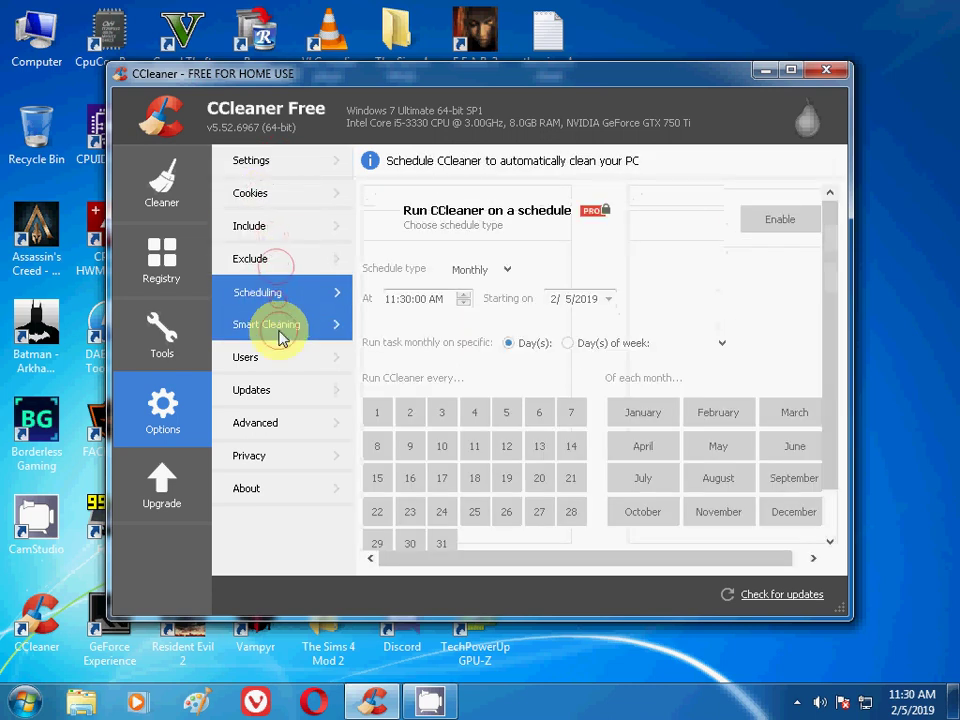
{"action": "left_click", "coordinate": [283, 330]}
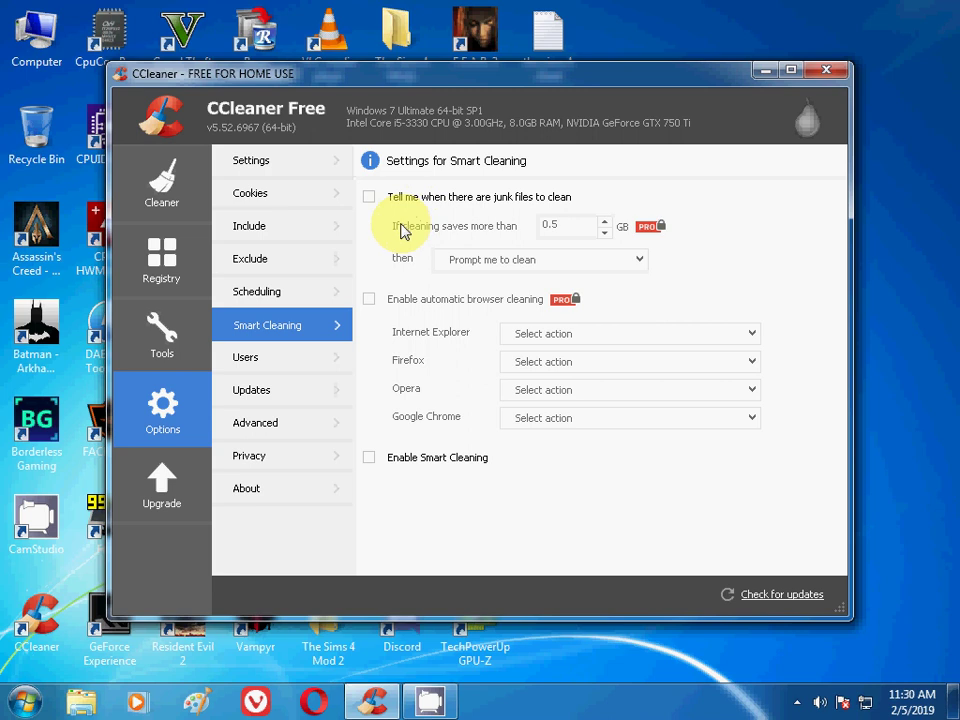
Step: Examine the Users, Updates, Advanced, Privacy and About pages of the program options
{"action": "left_click", "coordinate": [286, 363]}
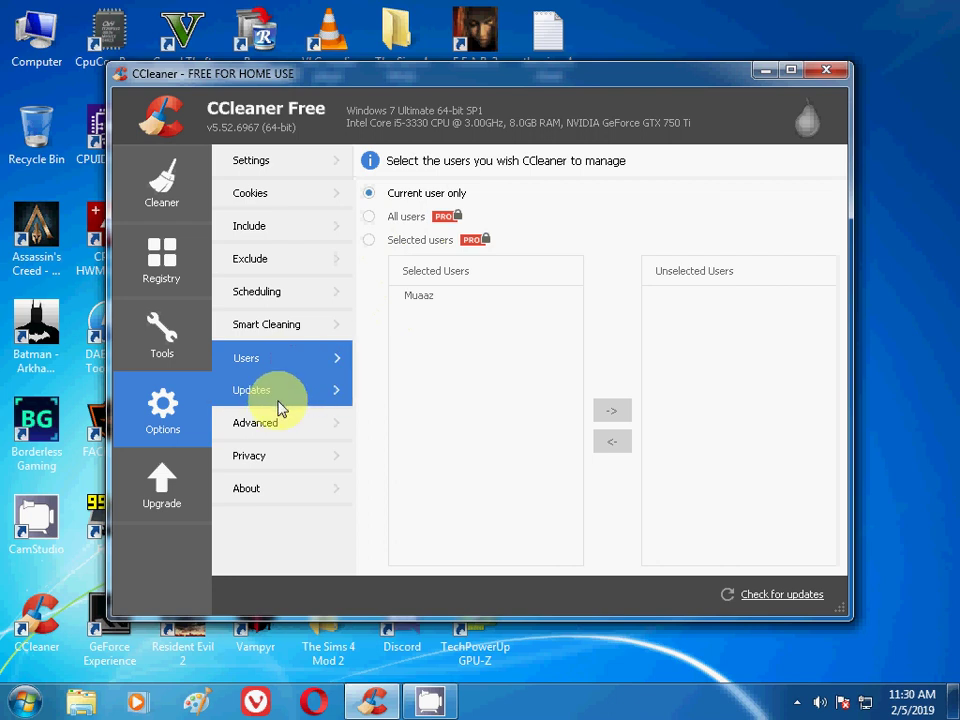
{"action": "left_click", "coordinate": [280, 400]}
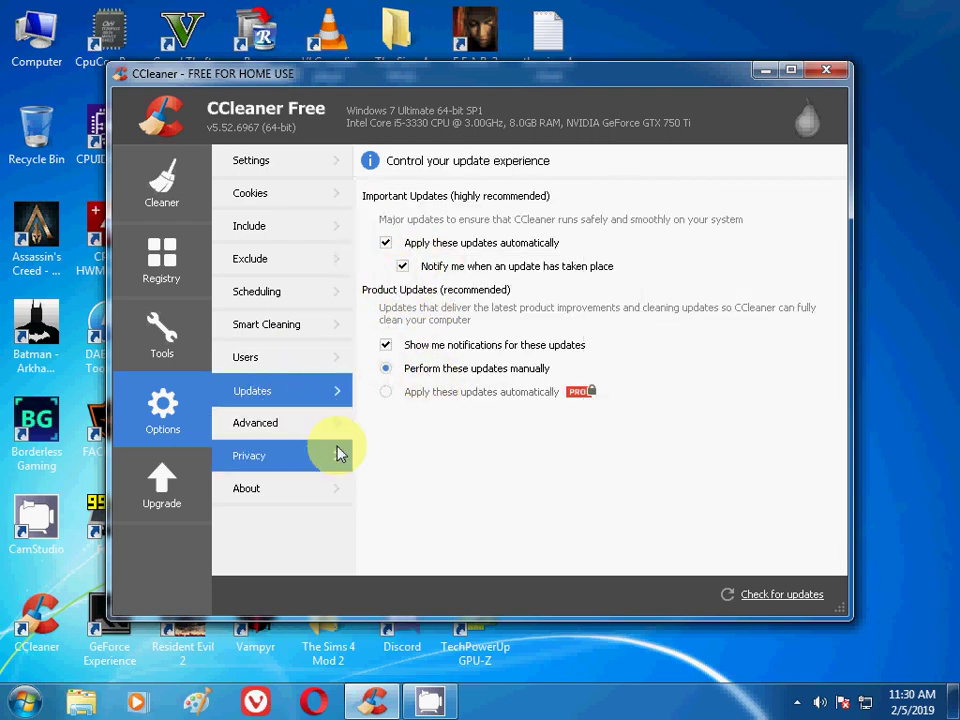
{"action": "left_click", "coordinate": [285, 424]}
{"action": "left_click", "coordinate": [289, 457]}
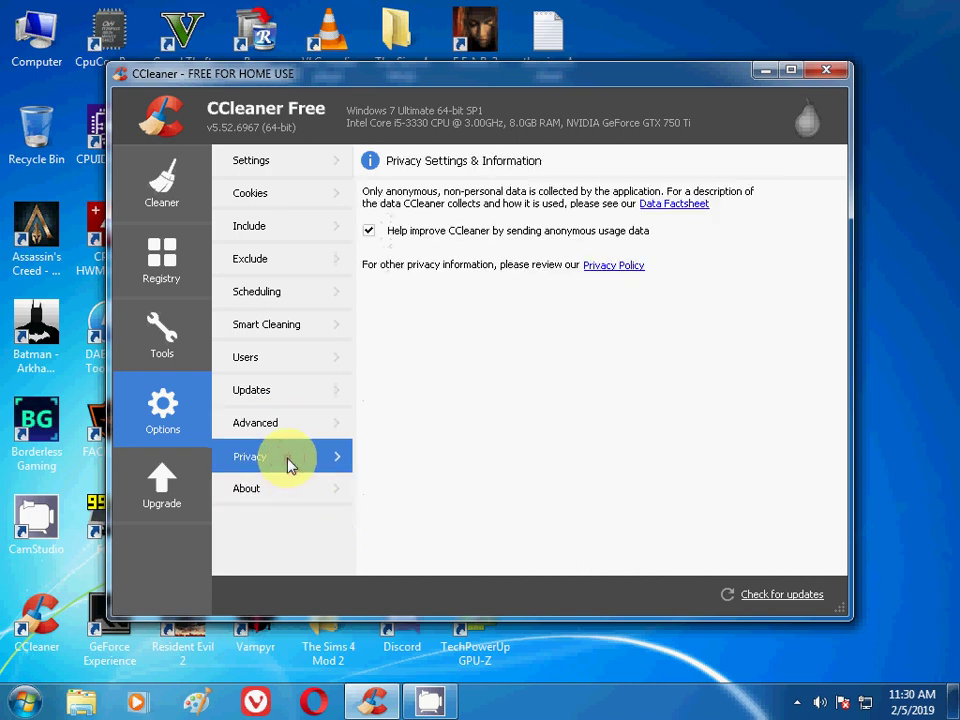
{"action": "left_click", "coordinate": [296, 494]}
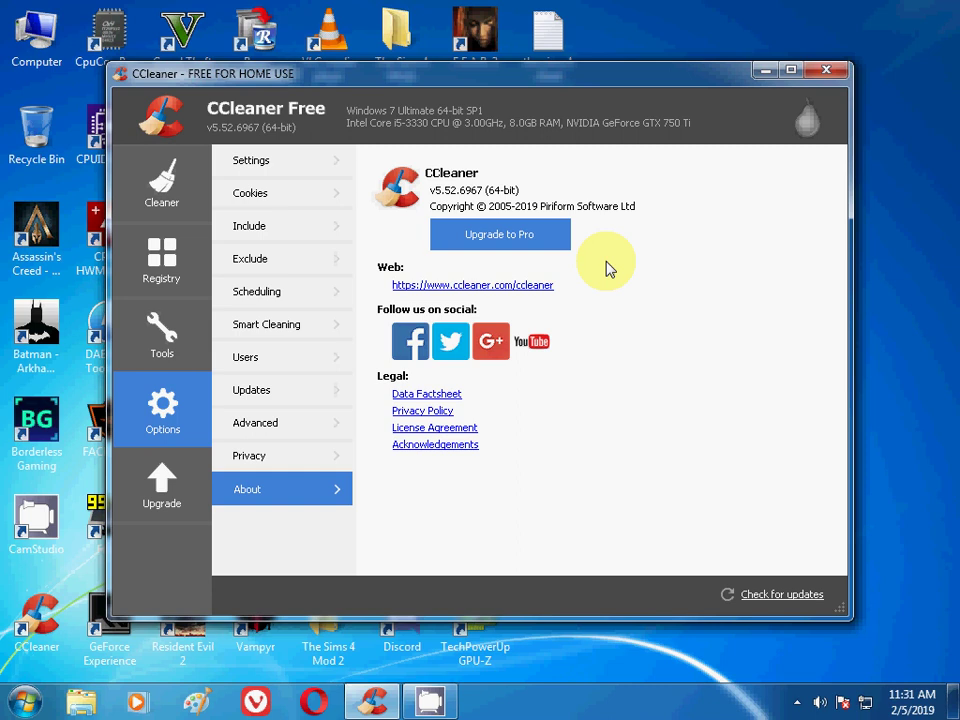
Step: Return to the Cleaner section and minimize the program window to show the desktop
{"action": "left_click", "coordinate": [168, 198]}
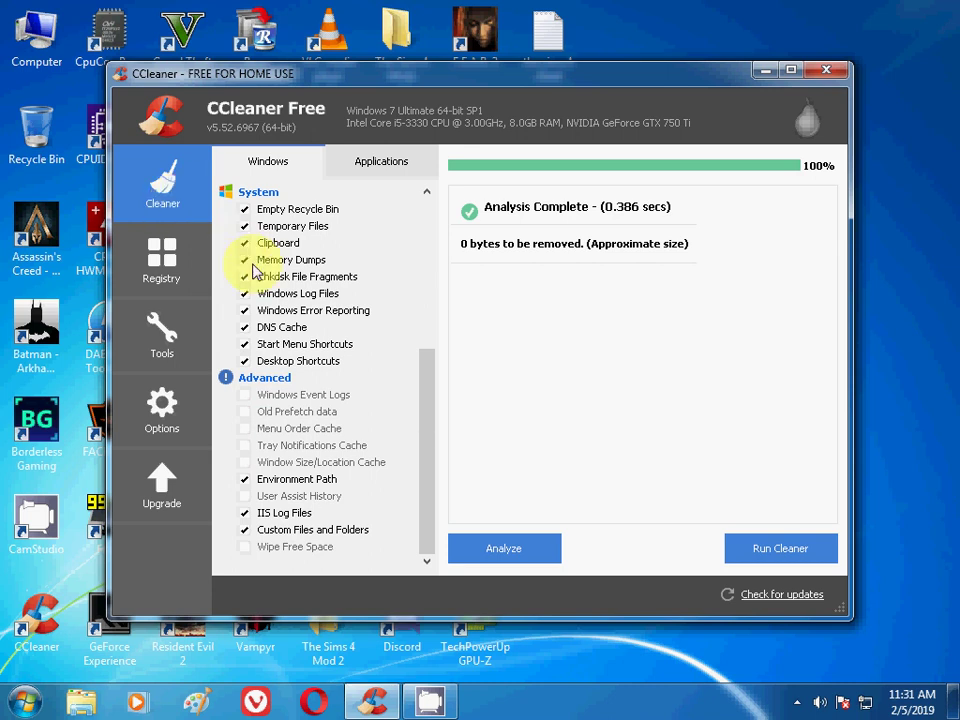
{"action": "left_click", "coordinate": [765, 70]}
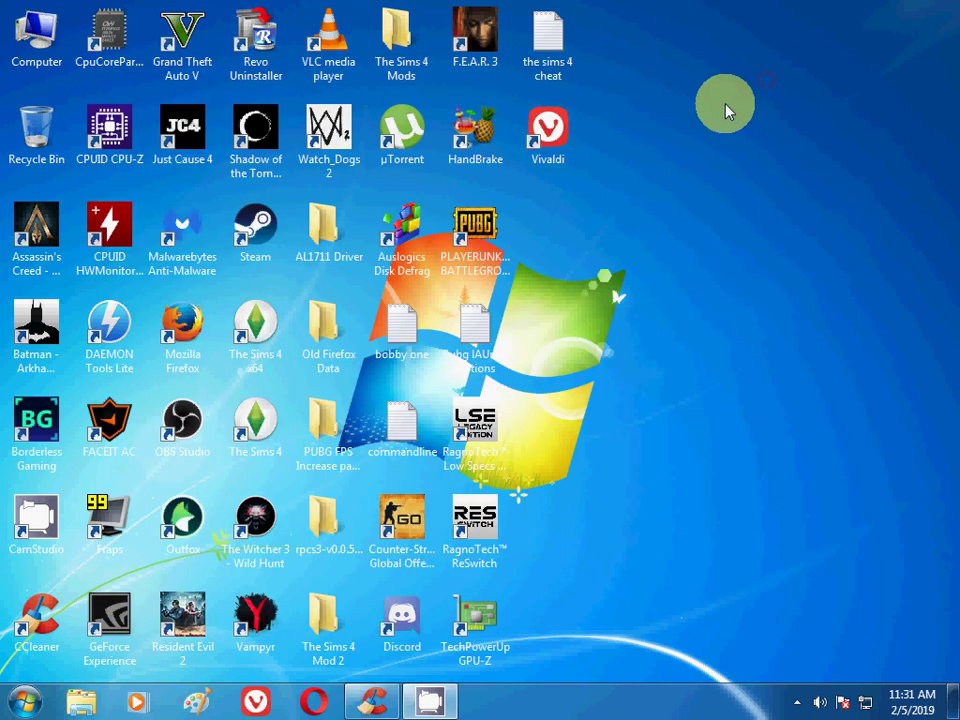